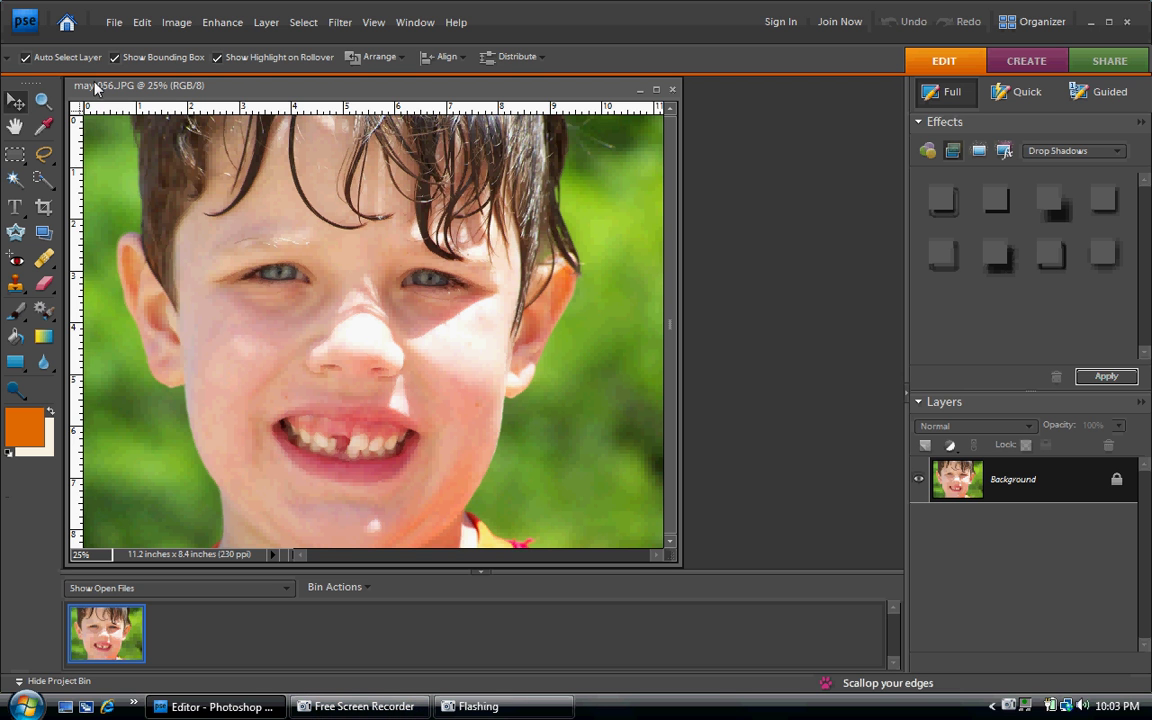
Duplicate the portrait to create may 056 copy
click(114, 22)
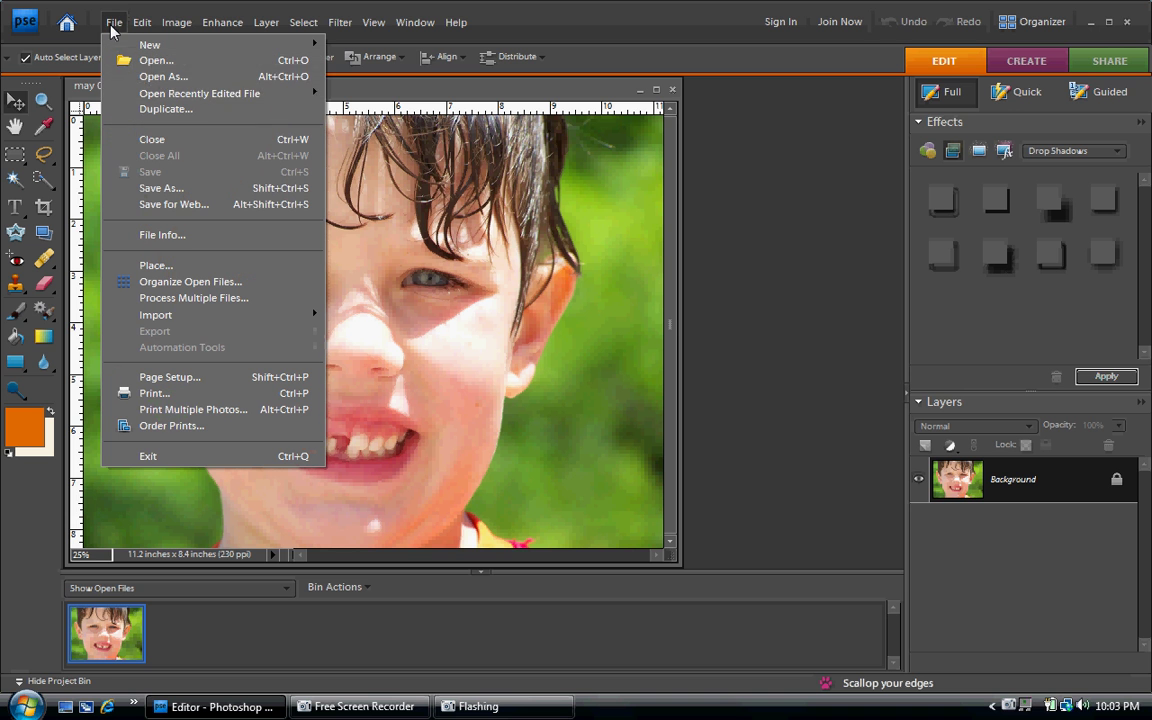
click(147, 110)
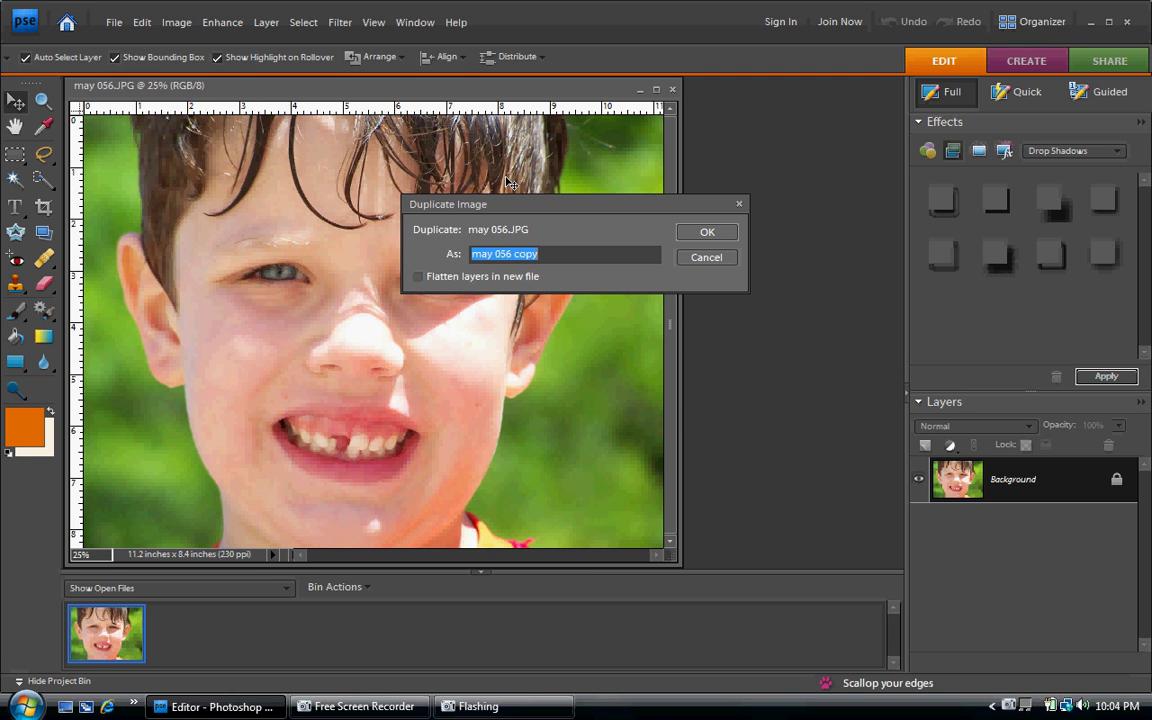
click(695, 236)
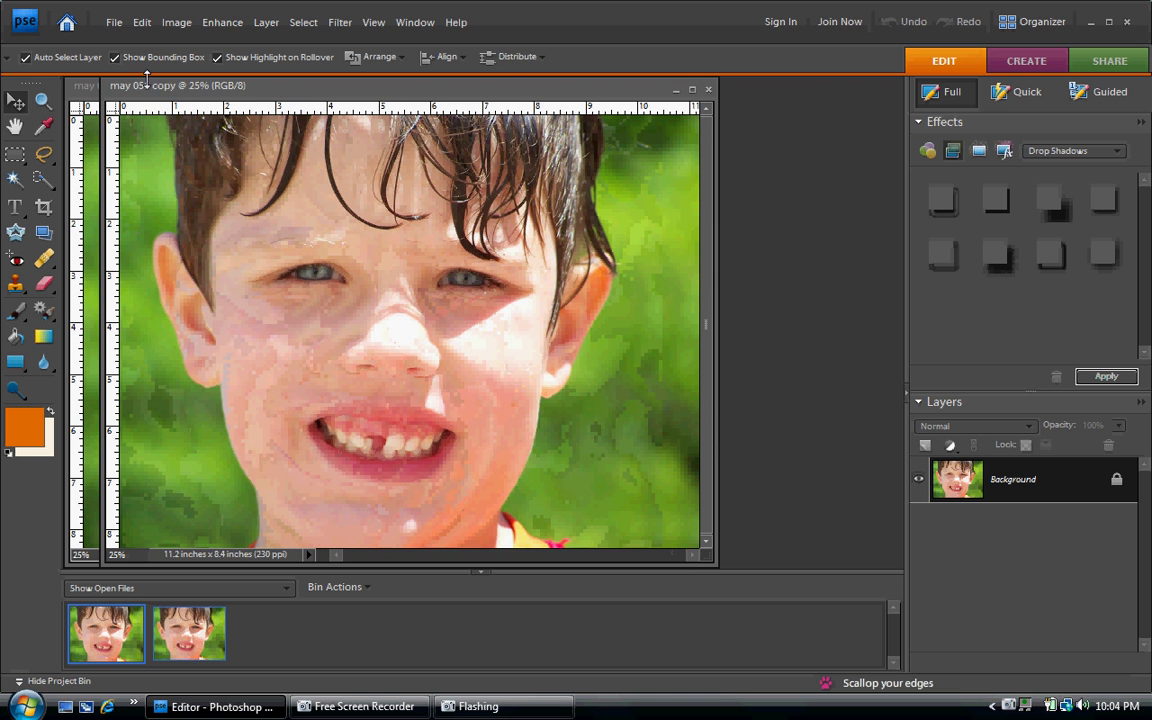
Duplicate the image again to create may 056 copy 2
click(114, 22)
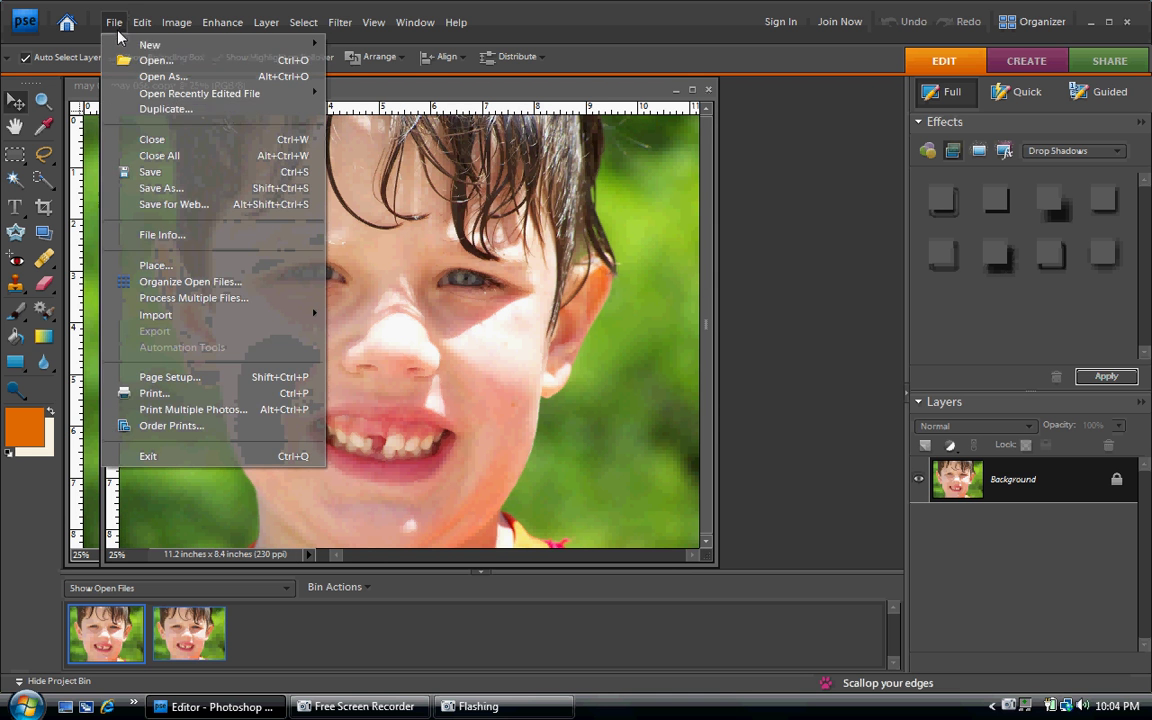
click(163, 107)
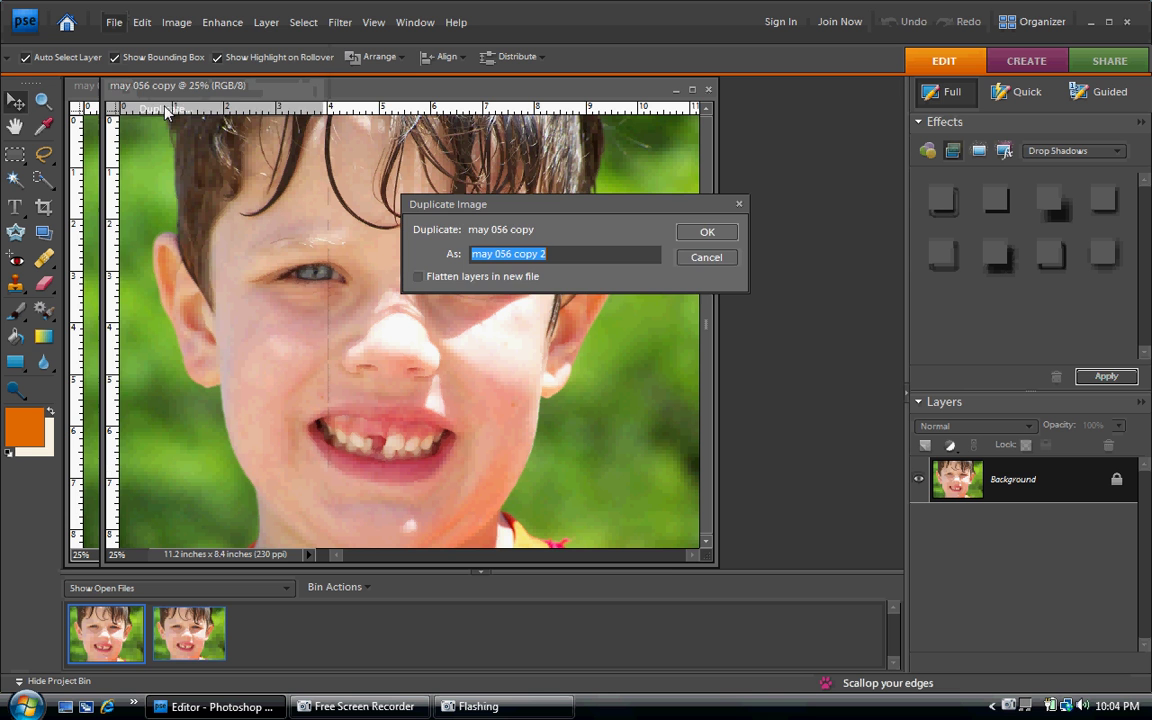
click(709, 233)
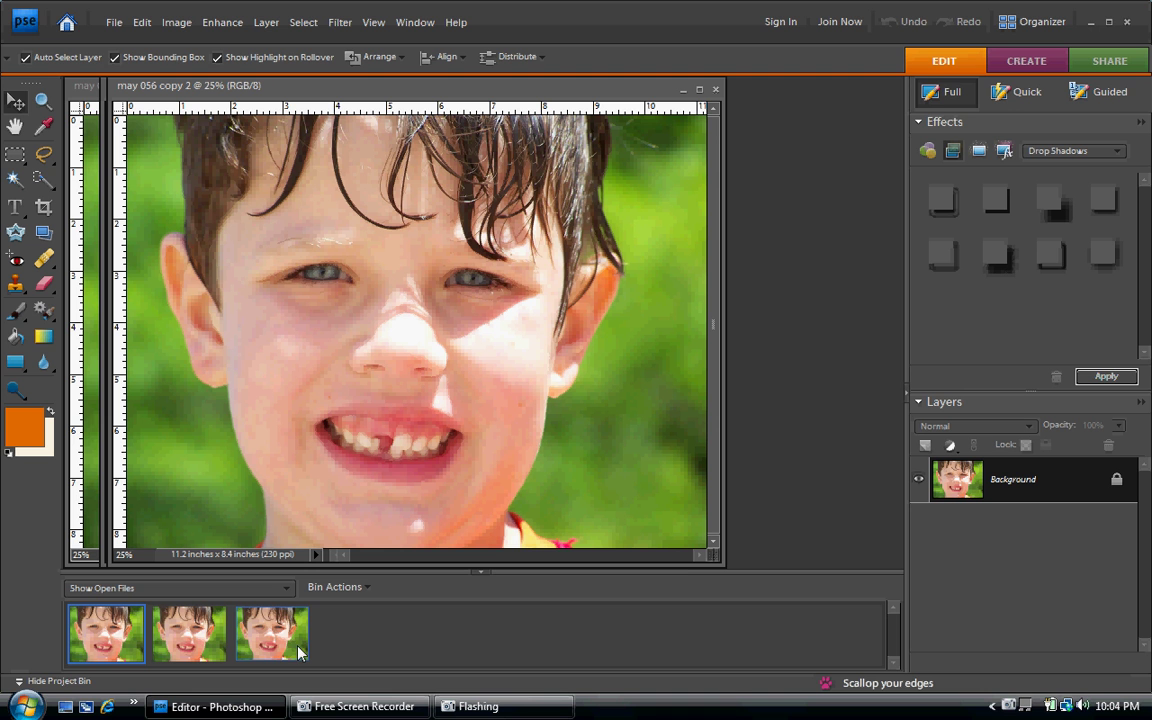
Lasso the left eye and place it on a new Layer 1
click(41, 165)
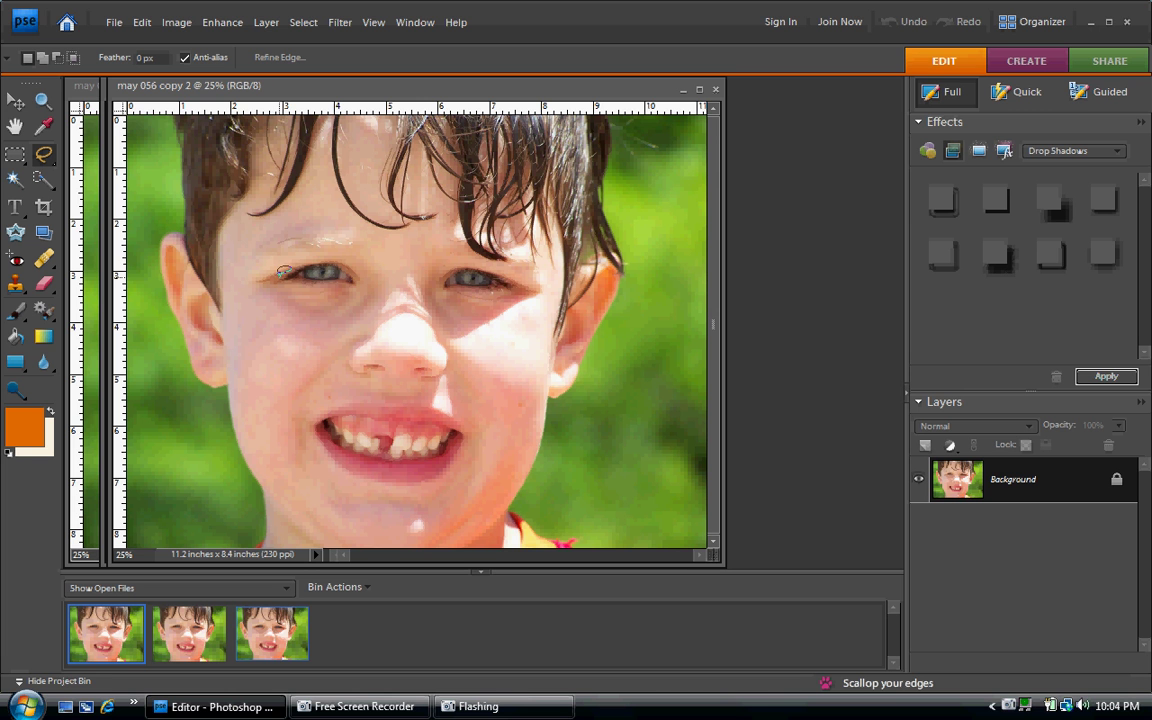
mouse_move(284, 272)
mouse_down()
mouse_move(328, 257)
mouse_move(356, 280)
mouse_move(328, 290)
mouse_move(278, 273)
mouse_up()
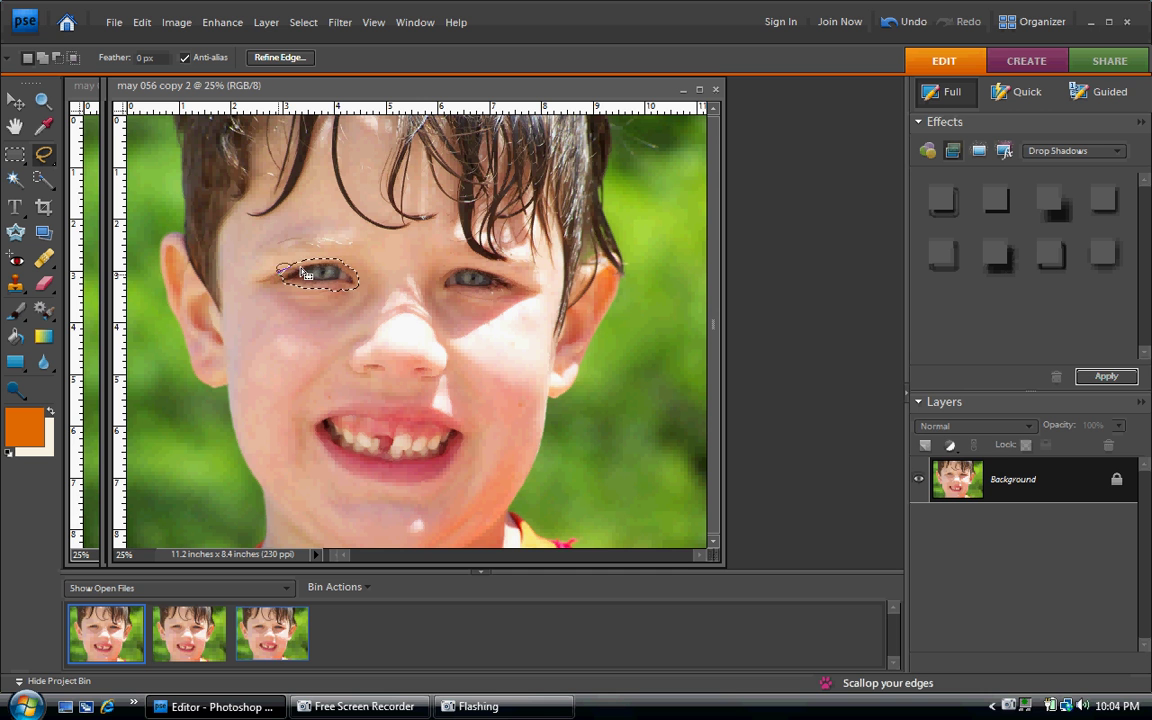
click(926, 445)
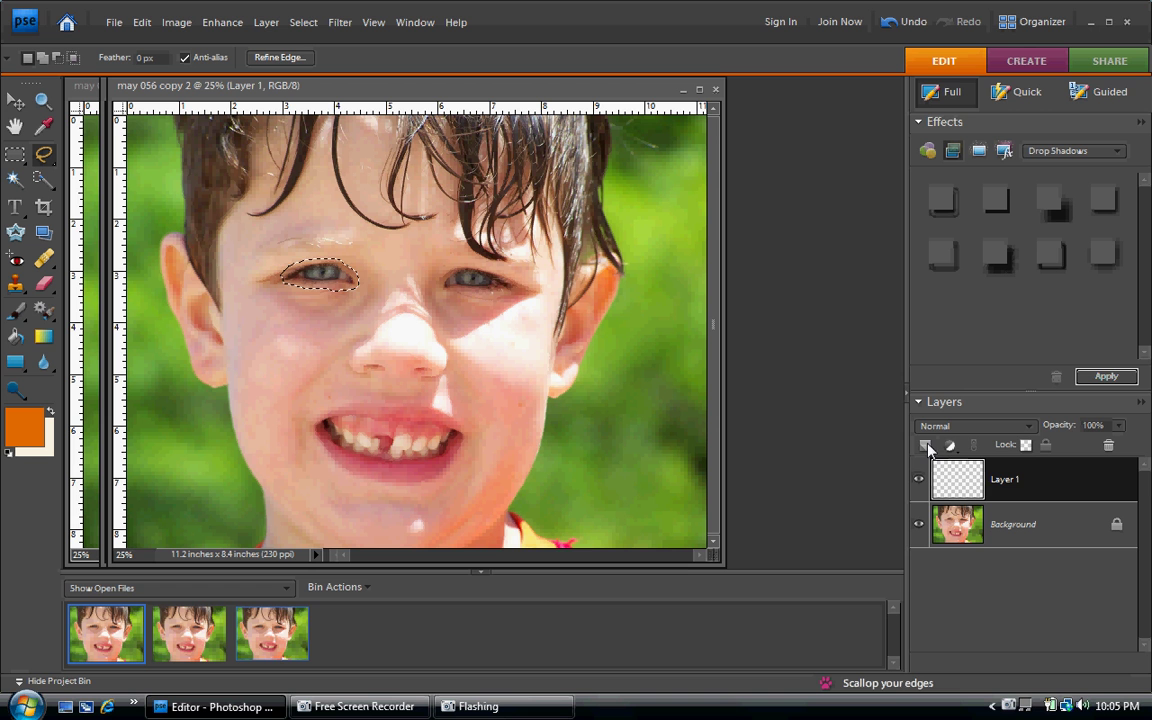
key(ctrl+d)
Lasso the right eye and copy it onto its own new layer, Layer 2
click(1022, 530)
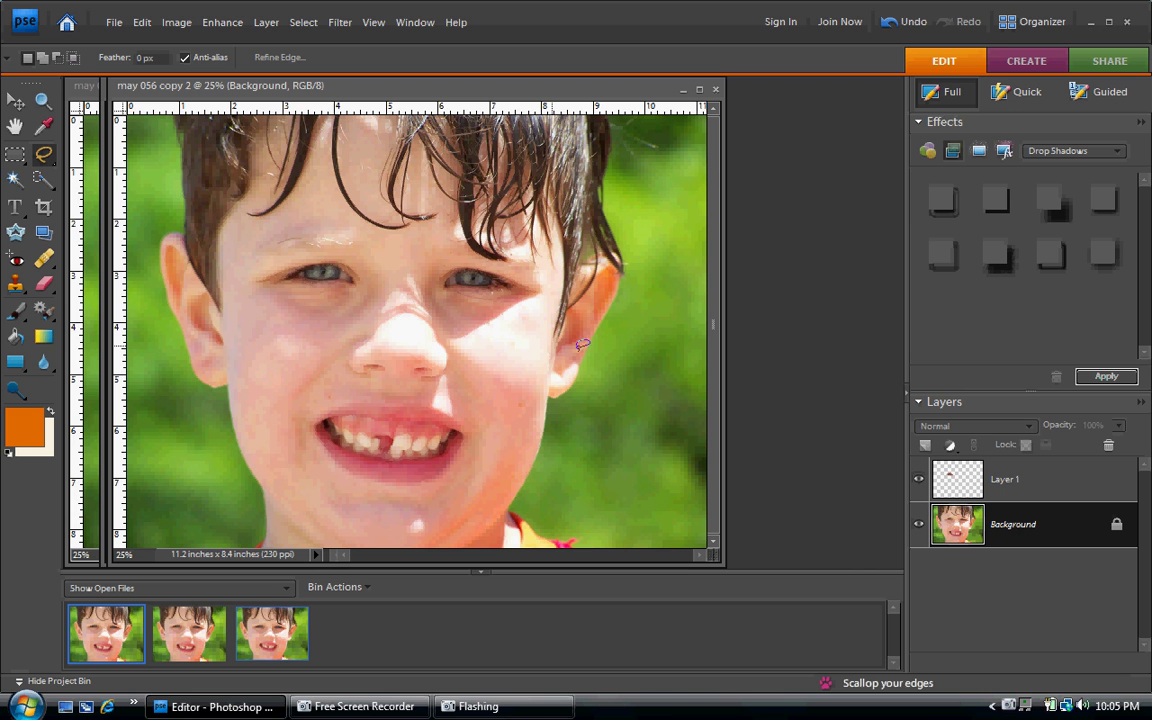
mouse_move(439, 291)
mouse_down()
mouse_move(473, 261)
mouse_move(524, 281)
mouse_move(438, 292)
mouse_up()
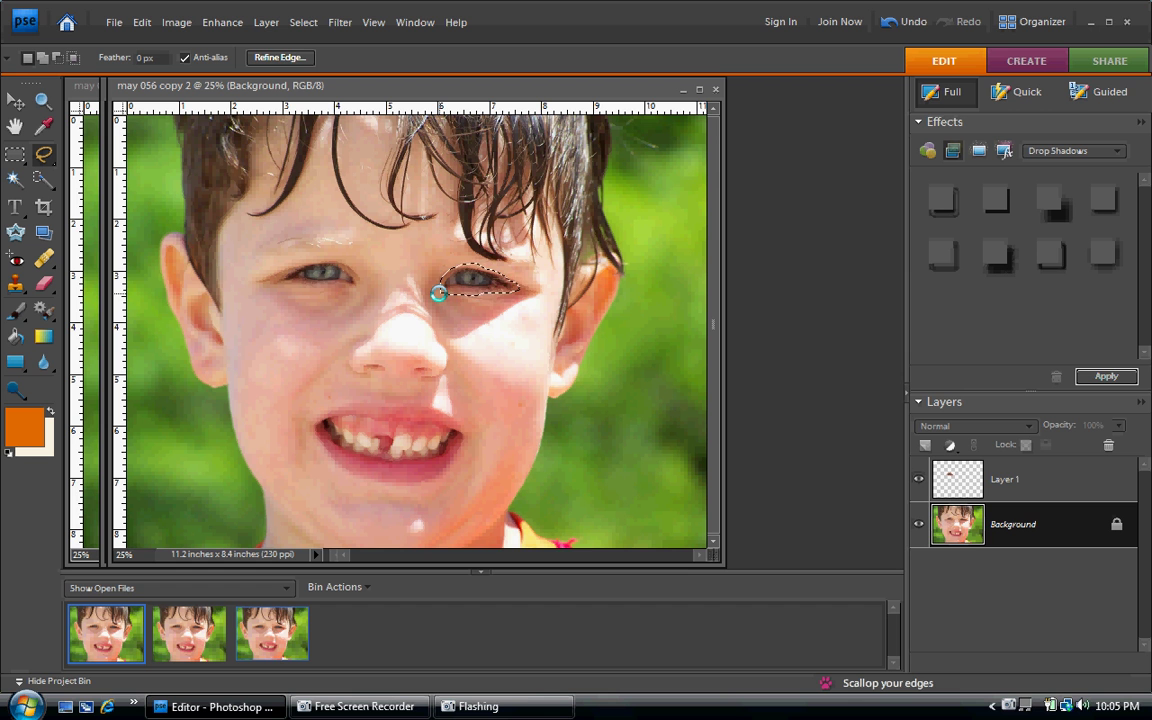
click(1030, 488)
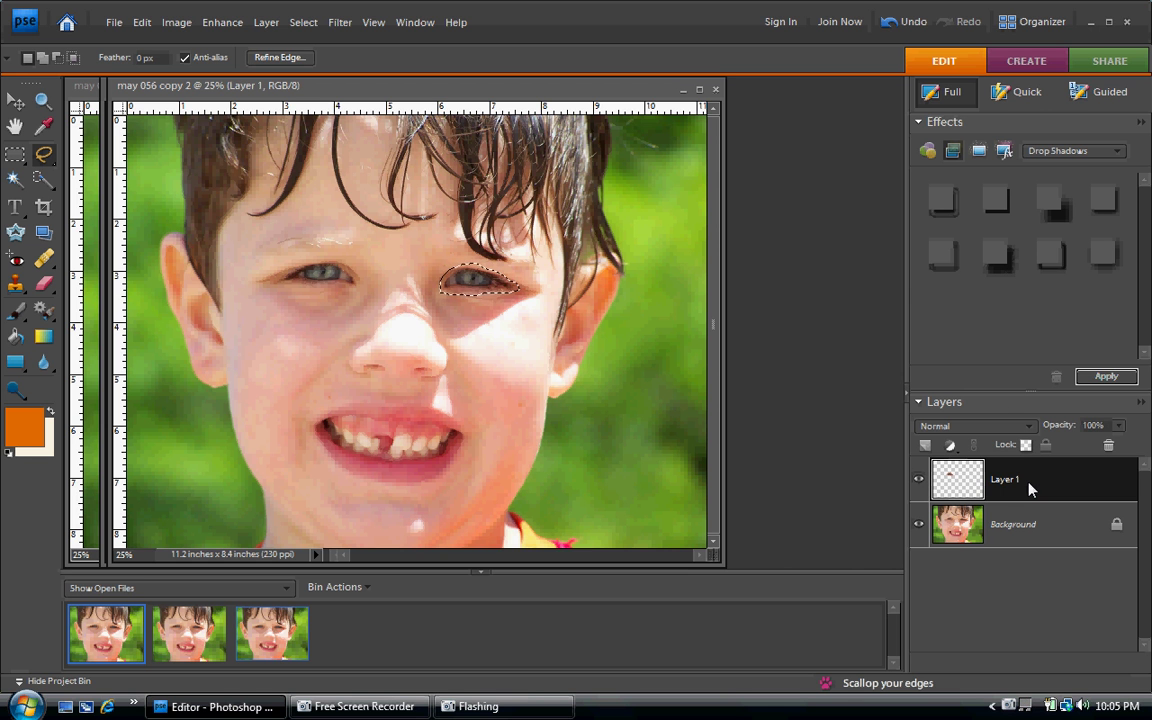
key(ctrl+j)
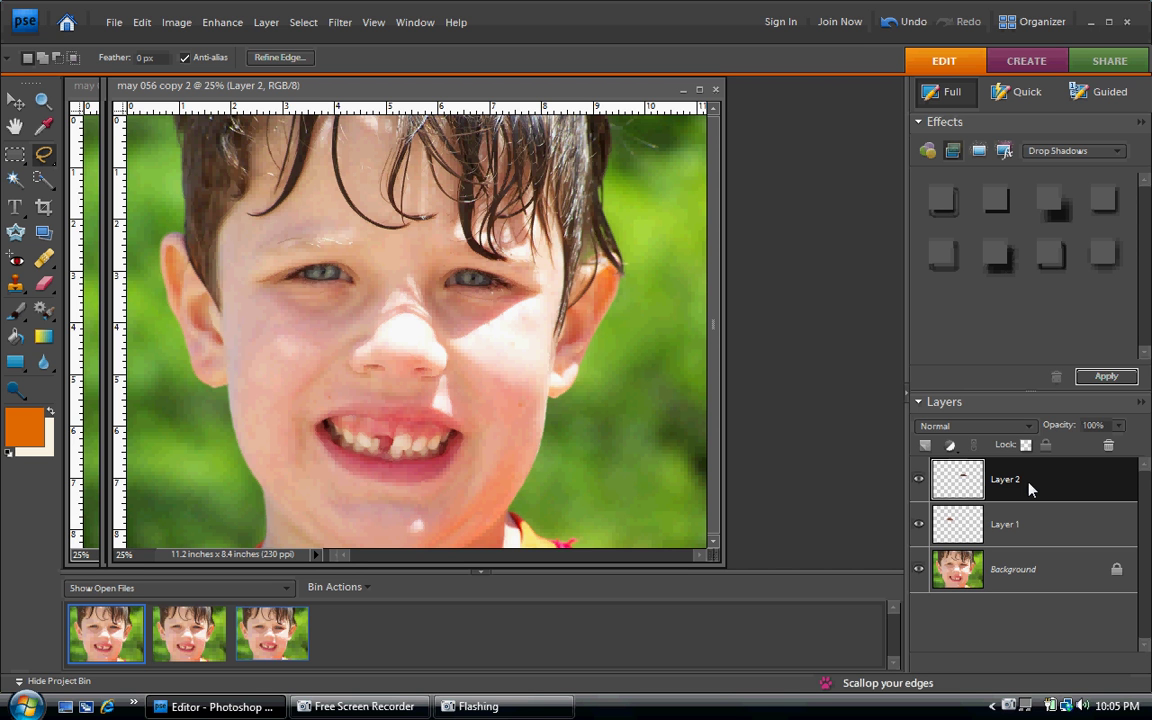
Merge Layer 2 down into Layer 1 and apply a High Pass filter at radius 5.0 pixels
right_click(1030, 488)
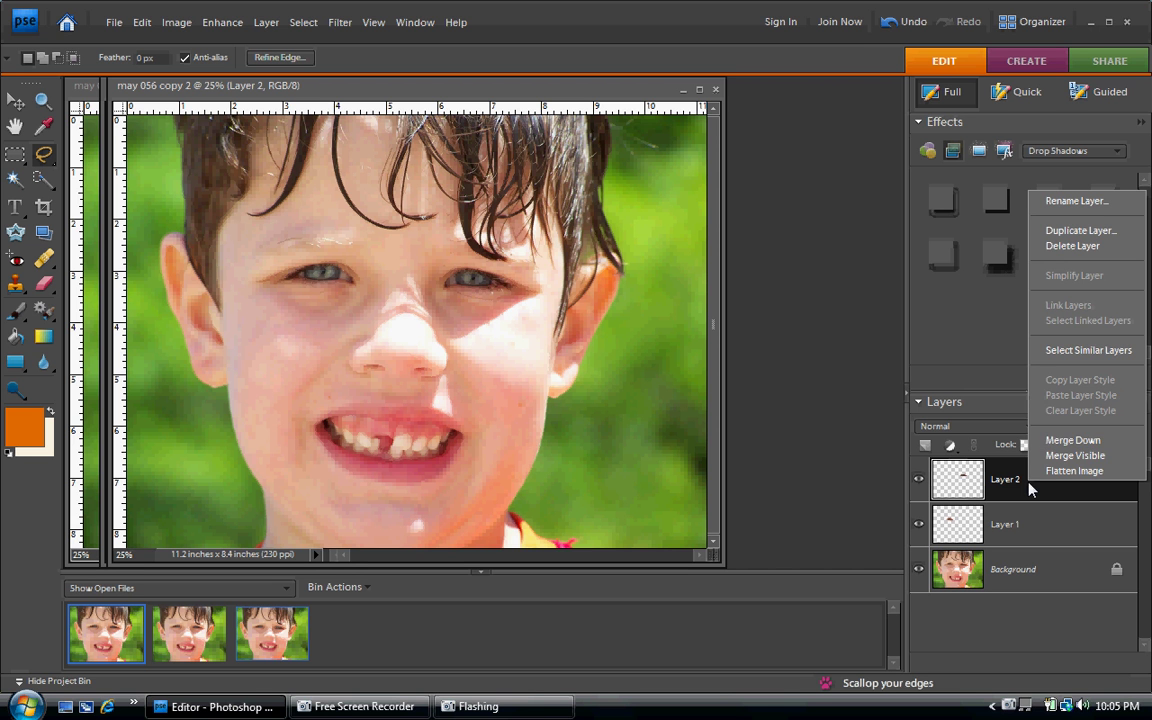
click(1072, 440)
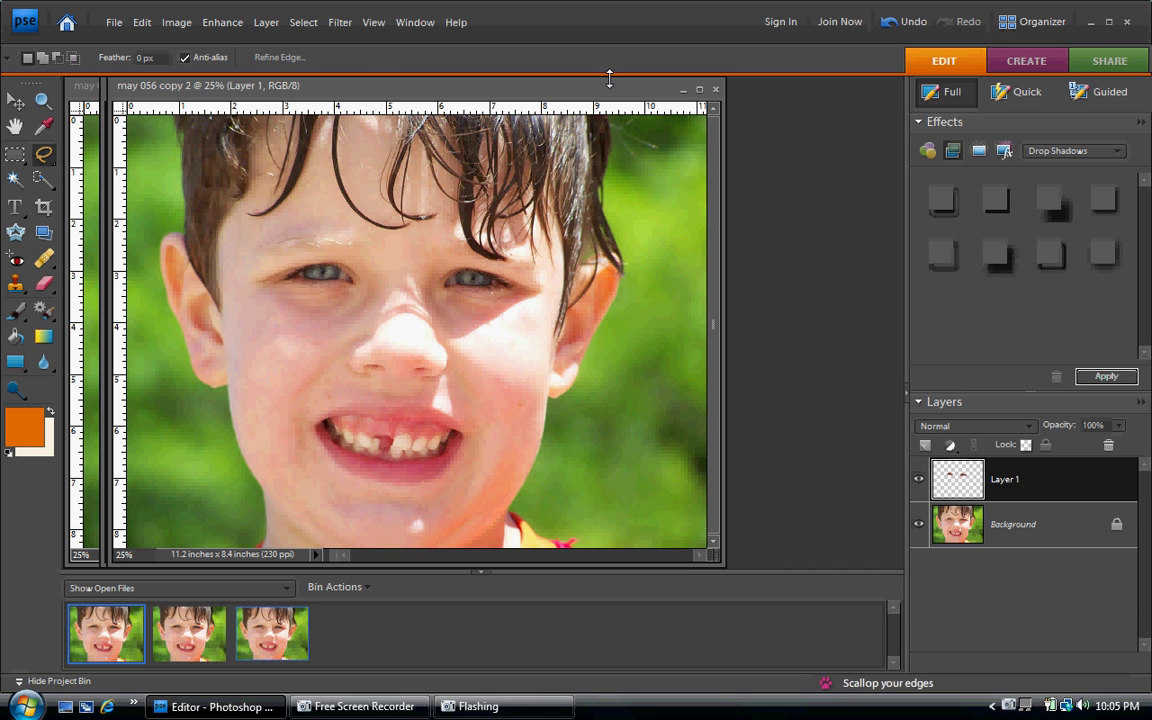
click(340, 24)
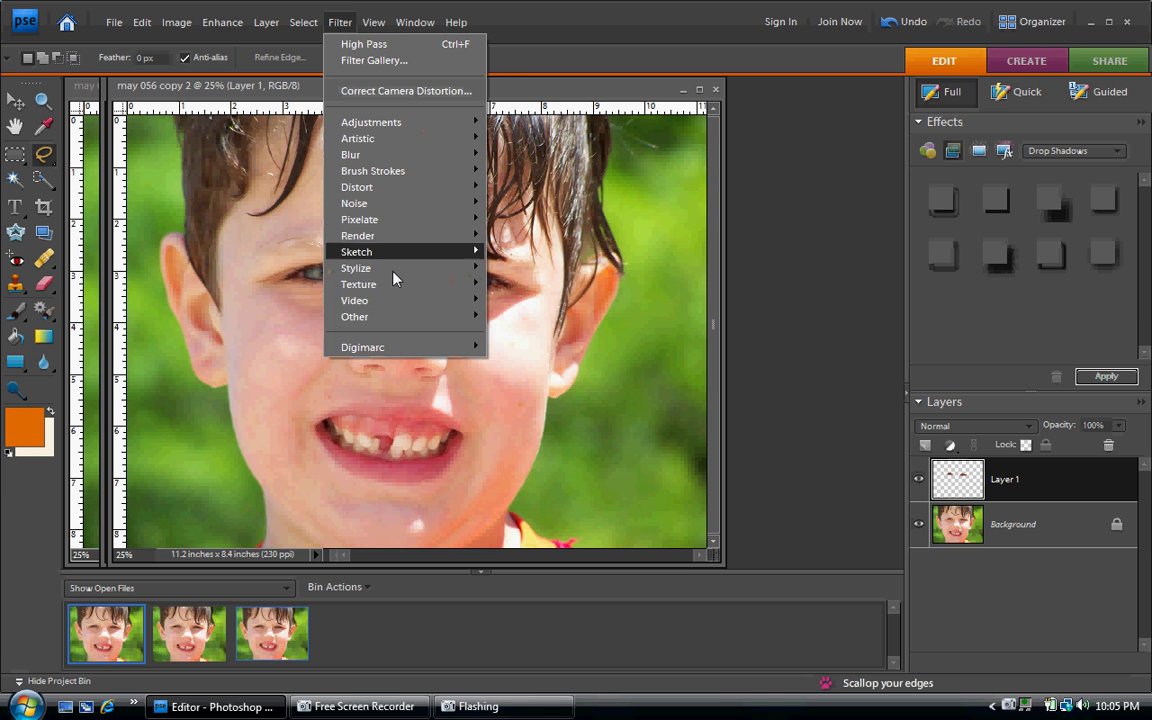
mouse_move(393, 318)
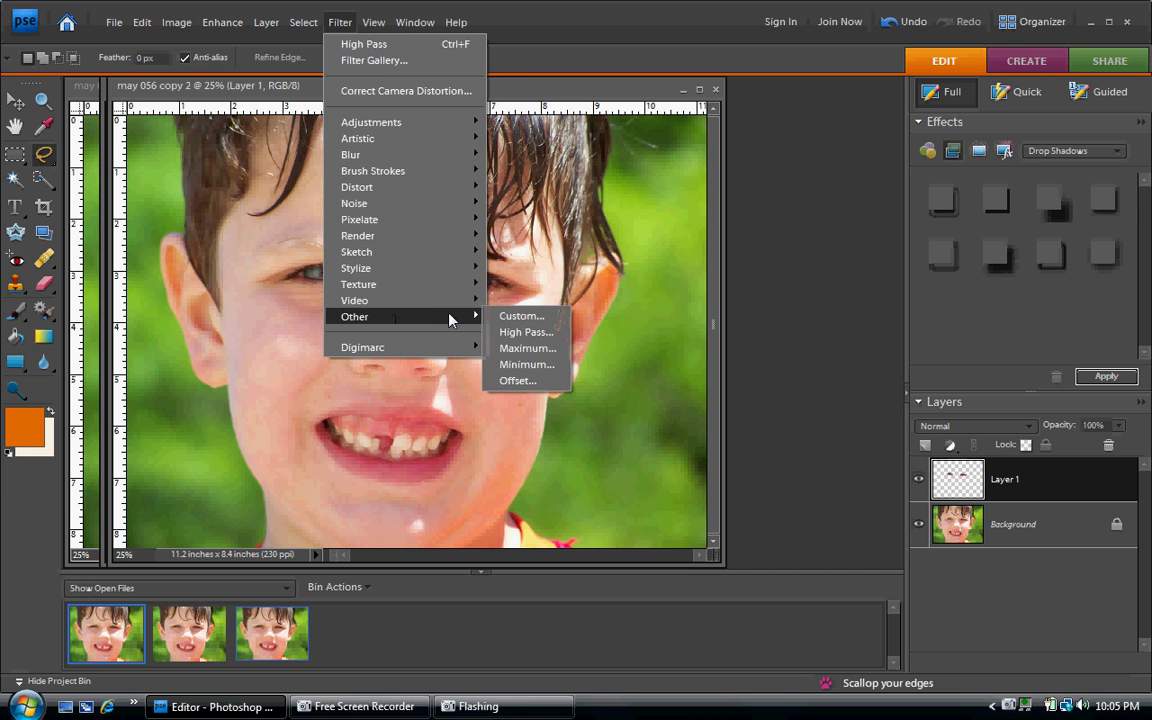
click(505, 333)
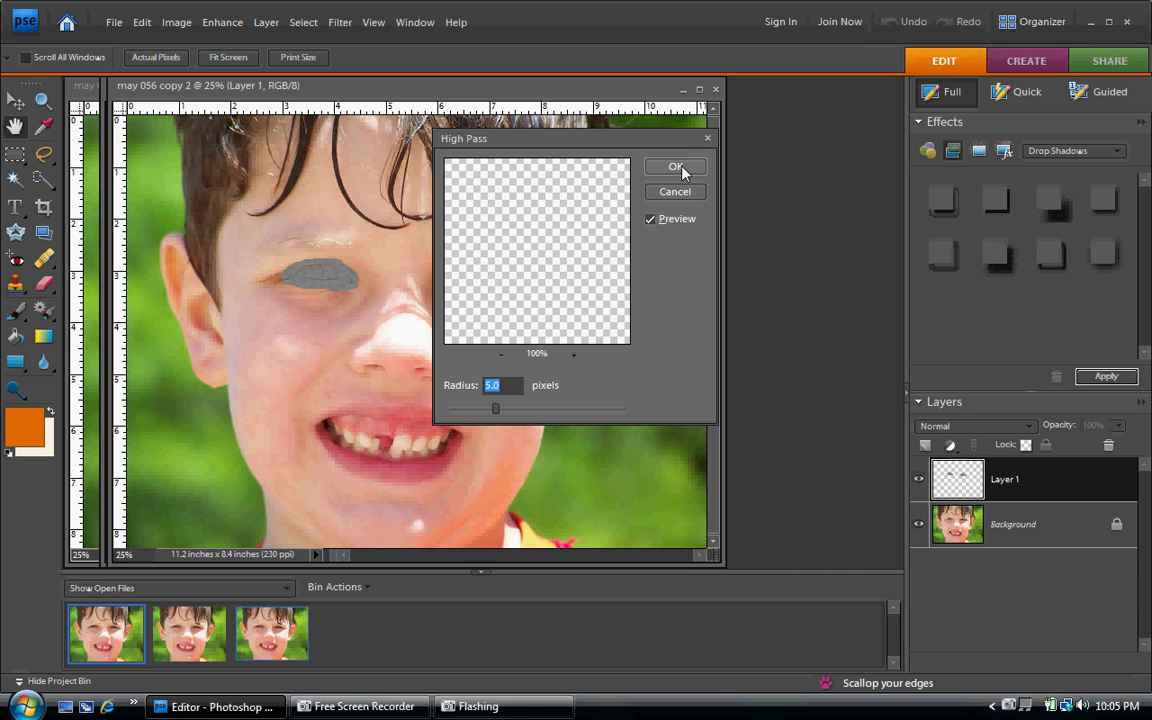
click(677, 168)
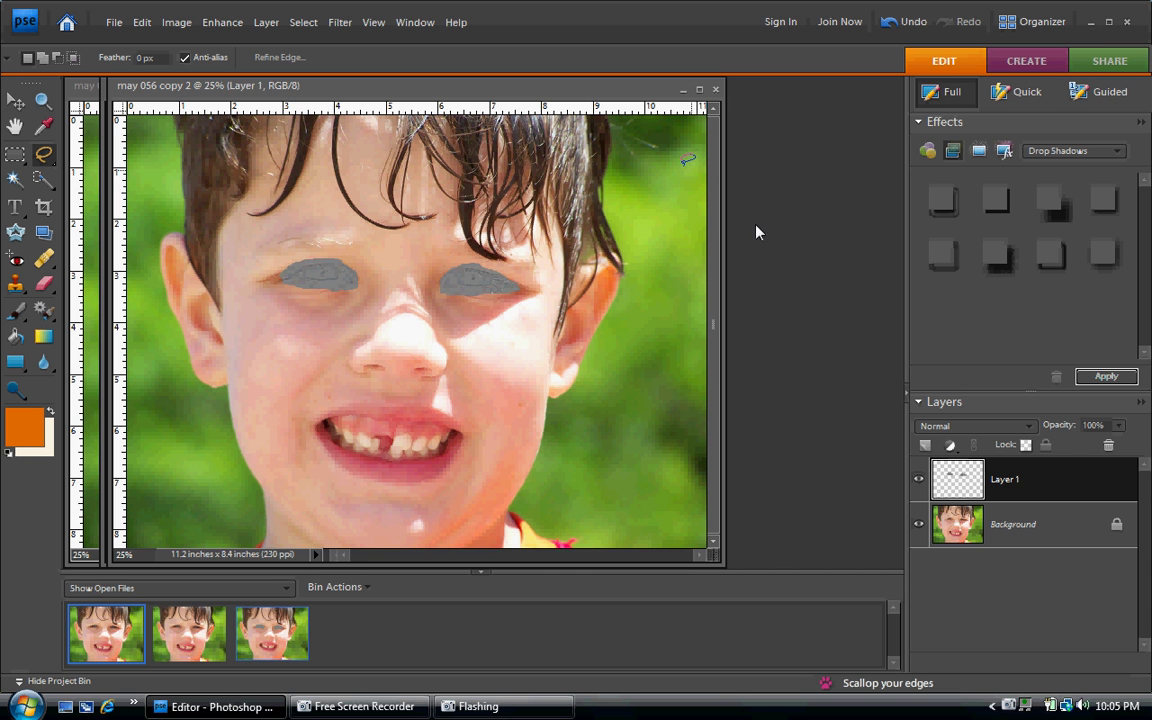
Set Layer 1's blend mode to Overlay to sharpen the eyes
click(1030, 427)
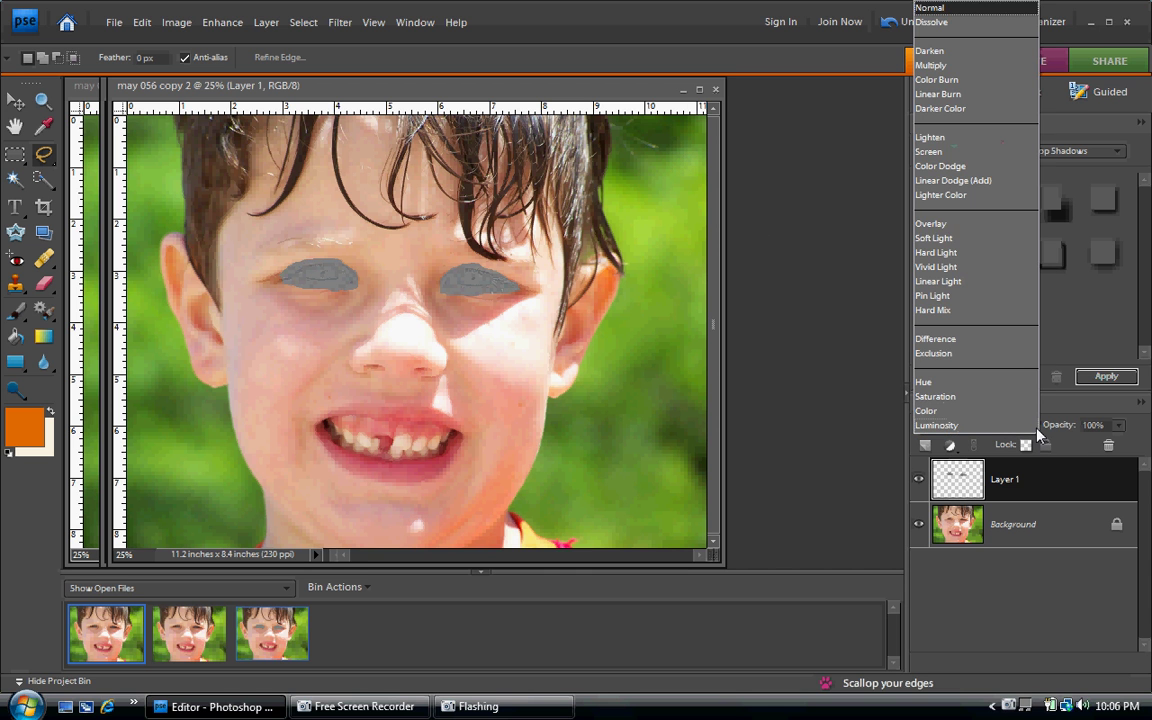
click(979, 226)
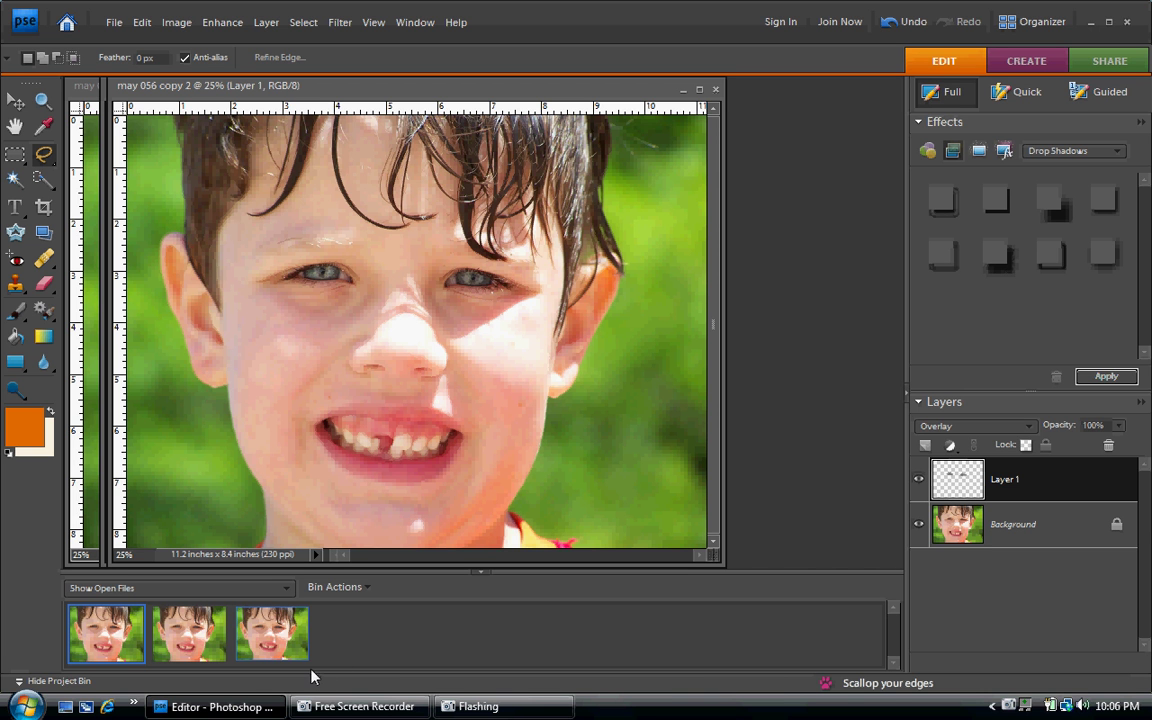
Check both copies in the Project Bin, then delete Layer 1 from may 056 copy 2
click(208, 643)
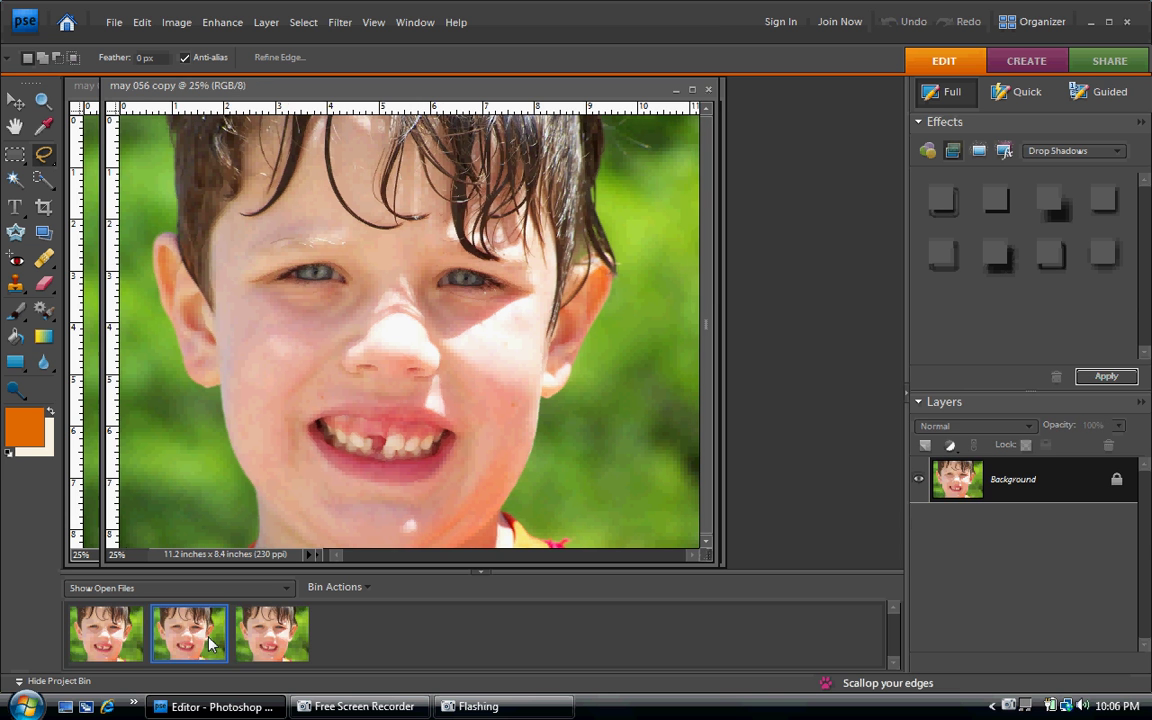
click(265, 640)
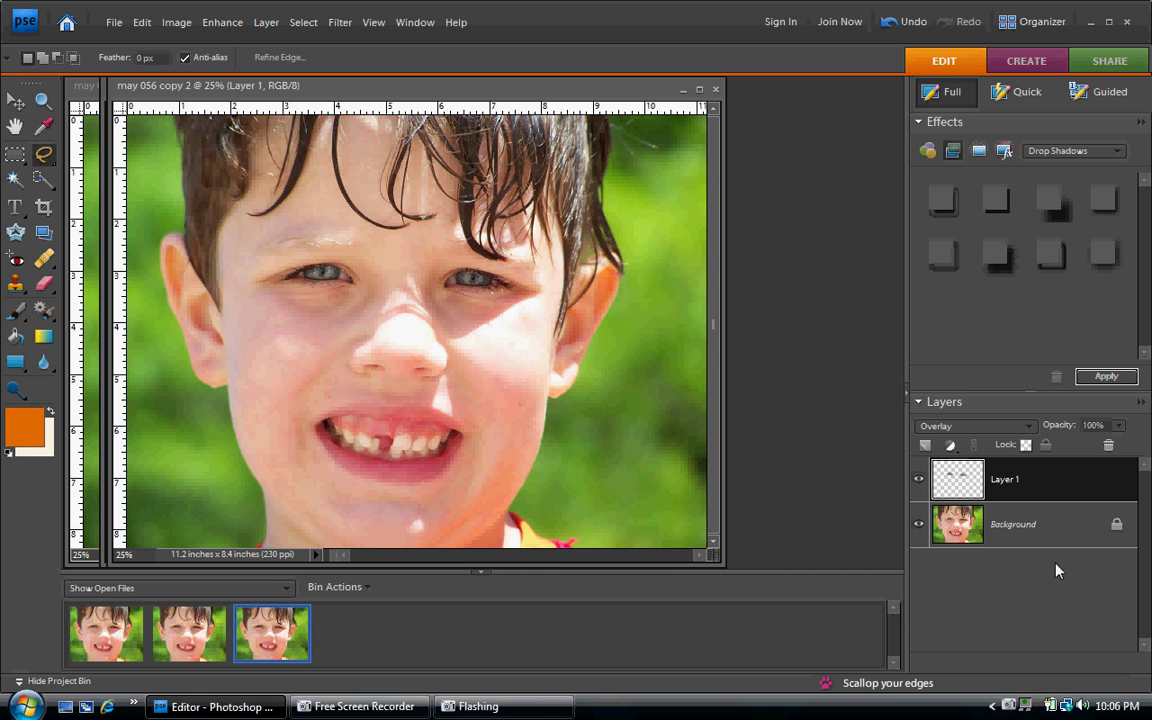
right_click(1064, 498)
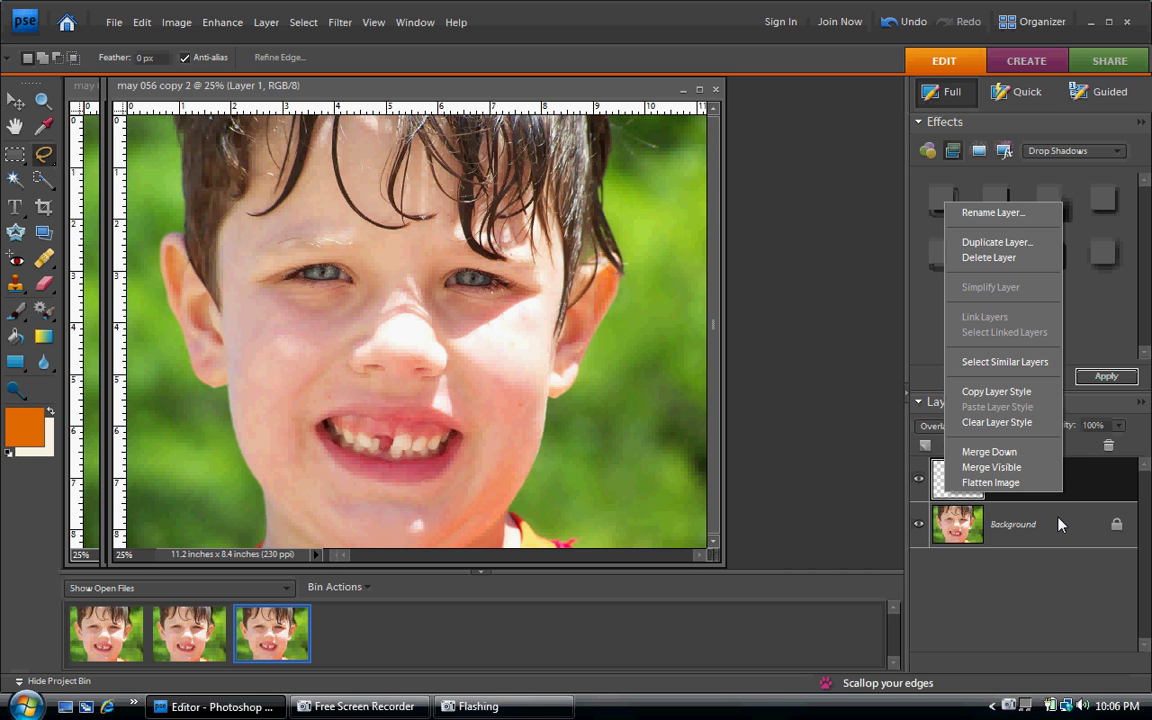
key(Escape)
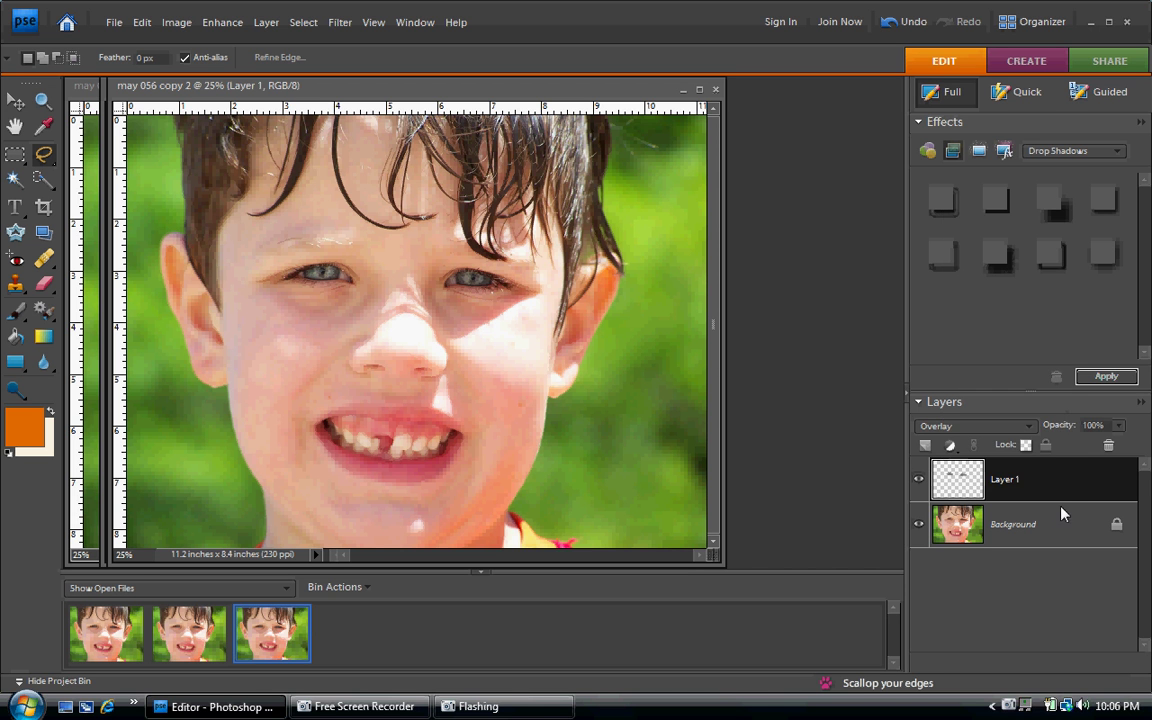
click(1108, 445)
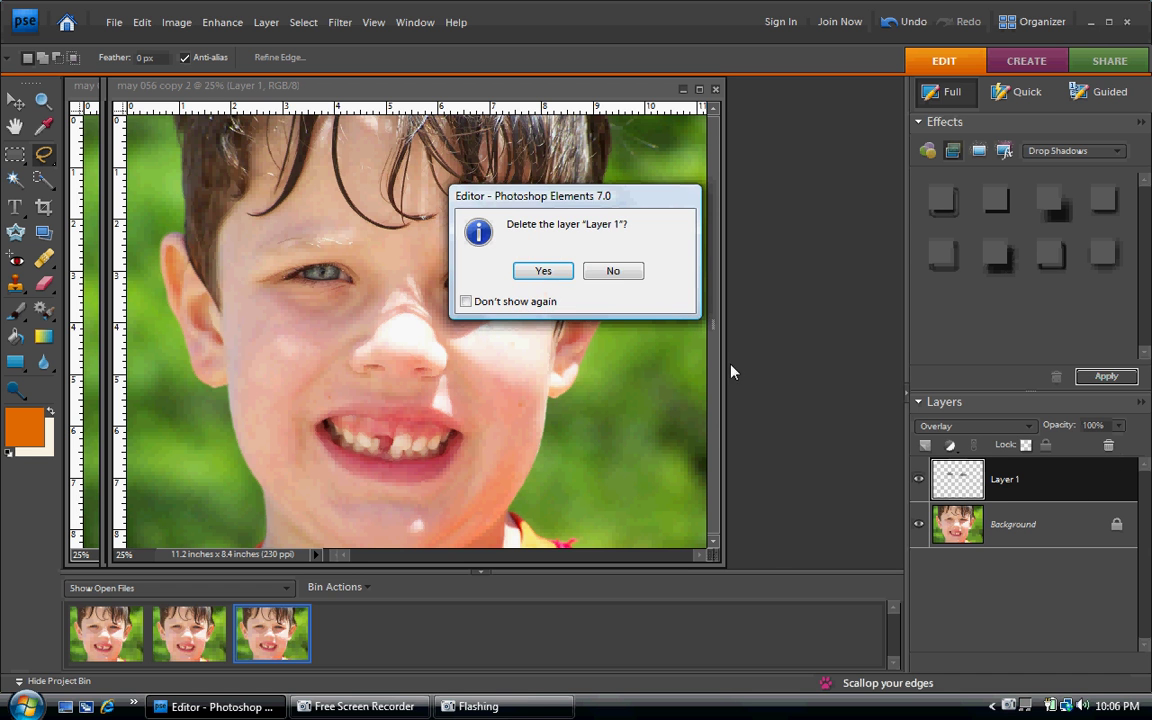
click(543, 271)
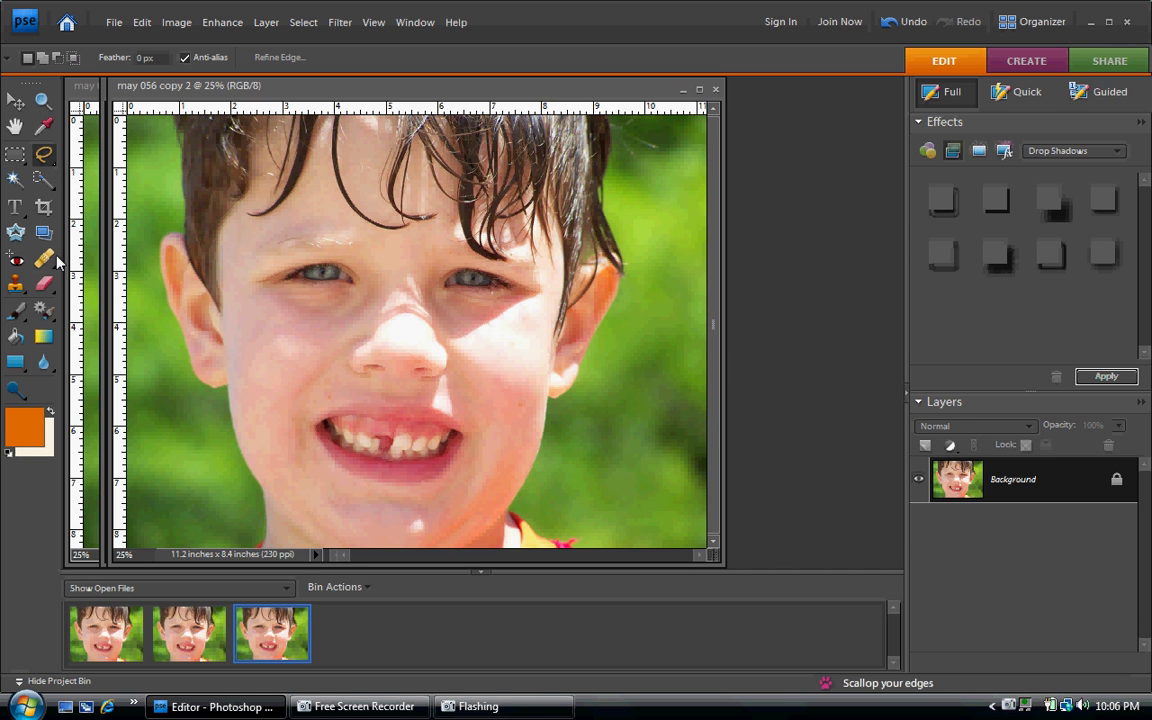
Fully desaturate may 056 copy with Hue/Saturation, then return to may 056 copy 2
click(17, 102)
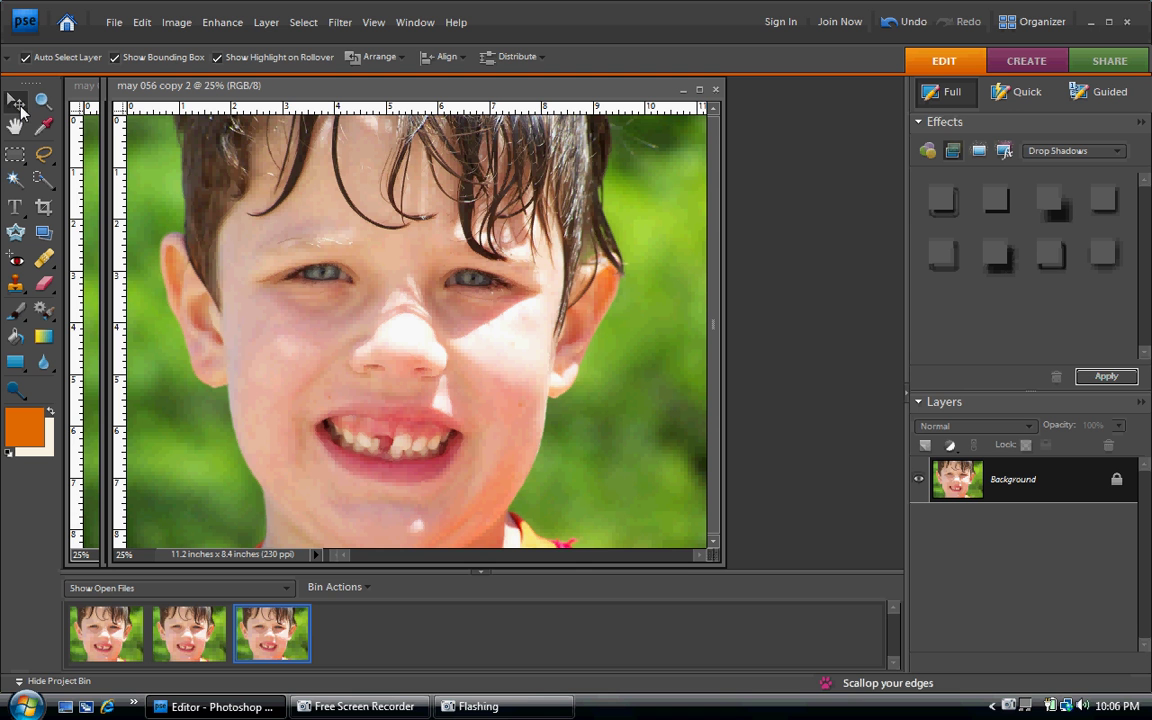
click(203, 625)
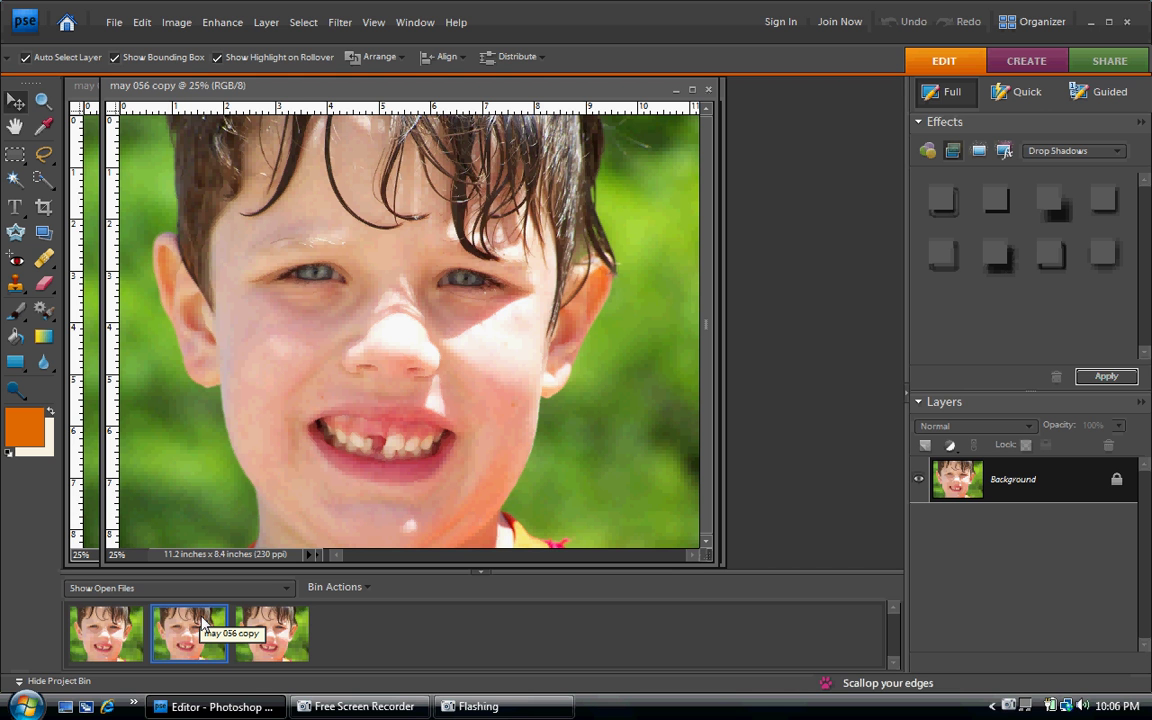
key(ctrl+u)
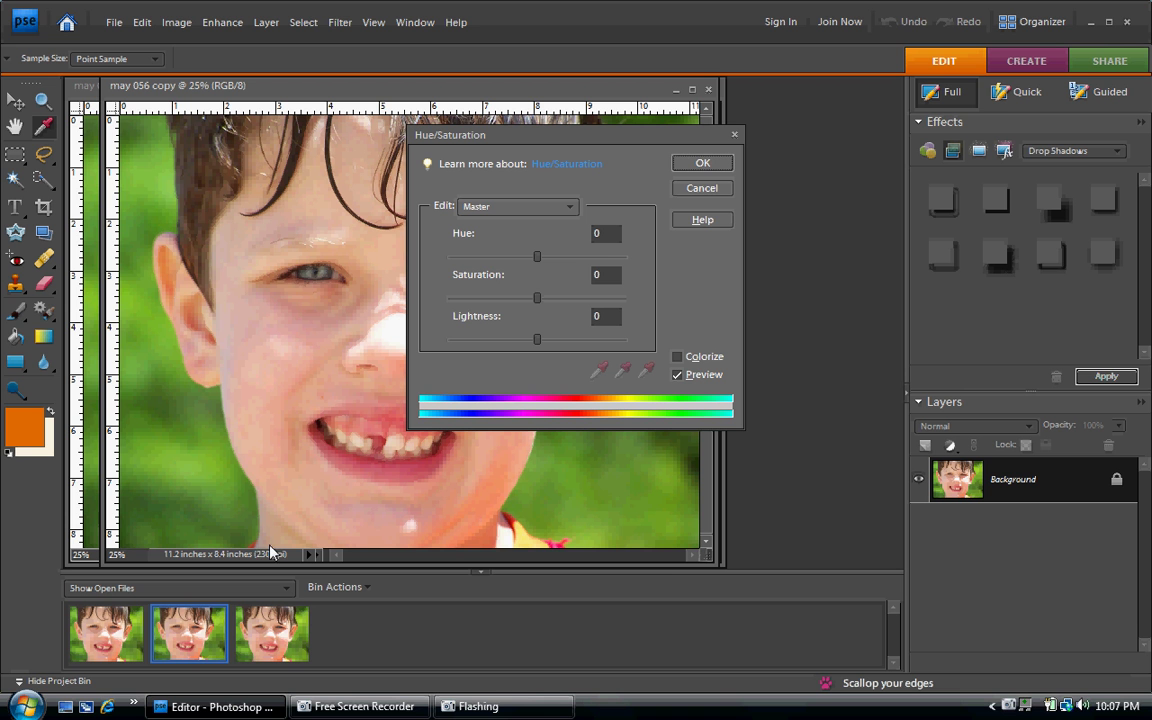
drag(536, 298, 447, 303)
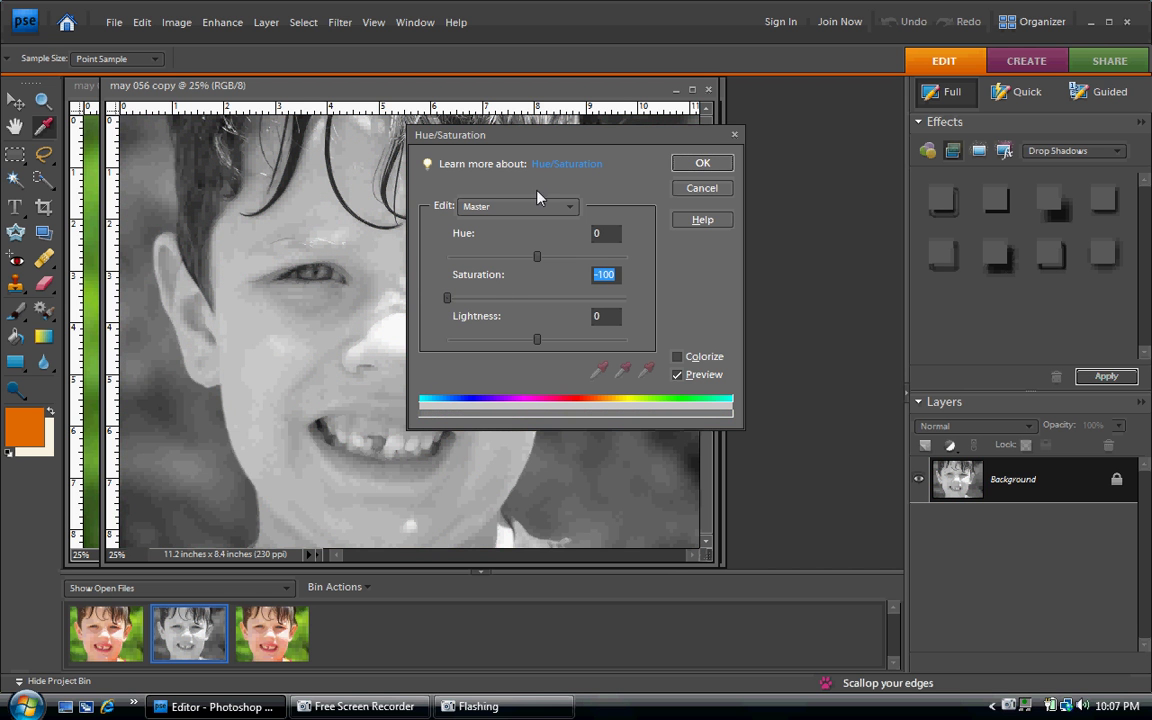
click(699, 163)
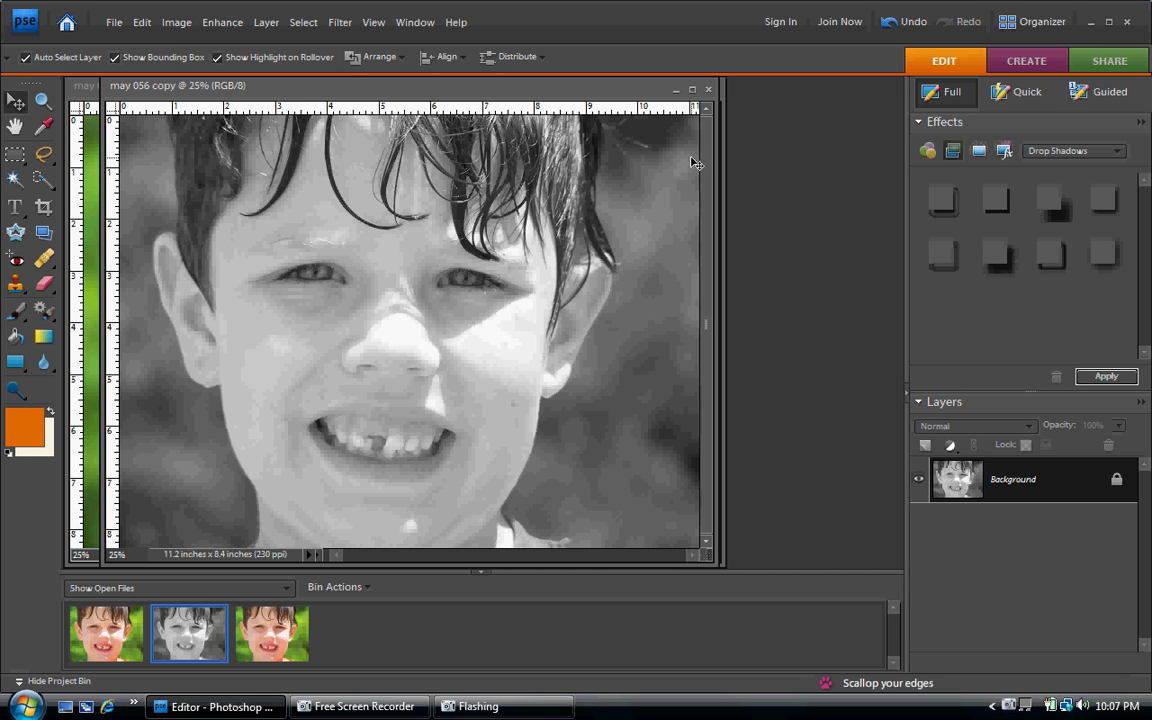
click(280, 657)
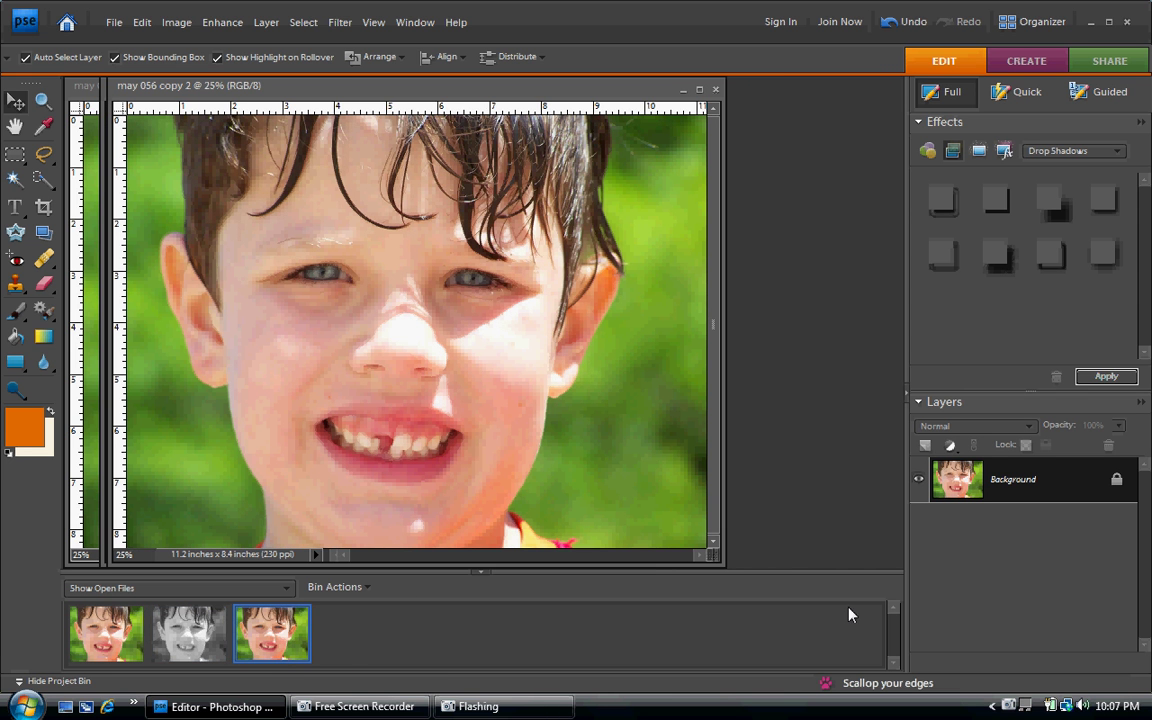
Add a Gradient Map adjustment layer using the Black, White gradient preset
click(951, 446)
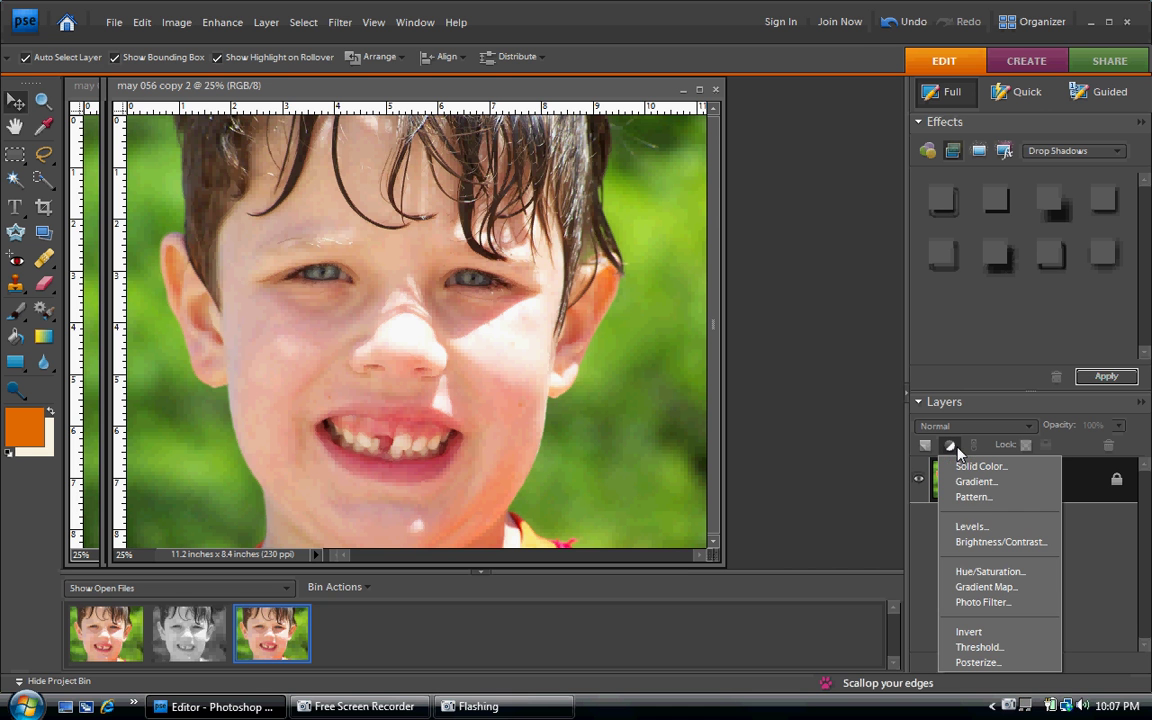
click(969, 588)
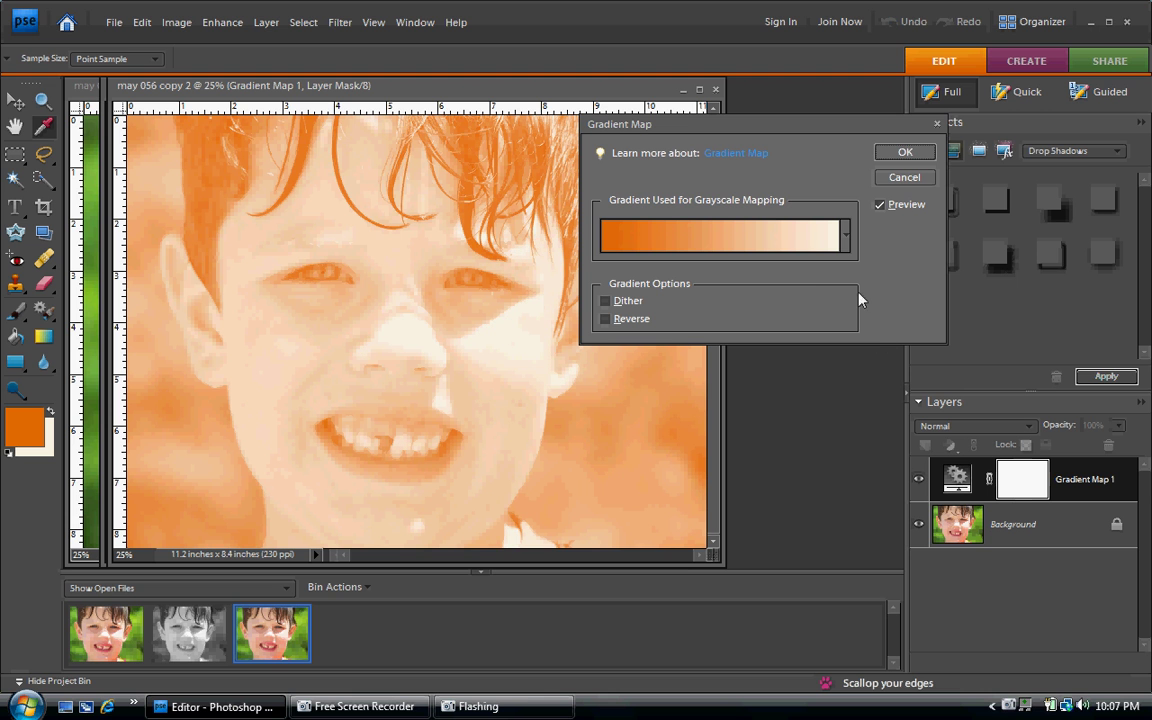
click(845, 242)
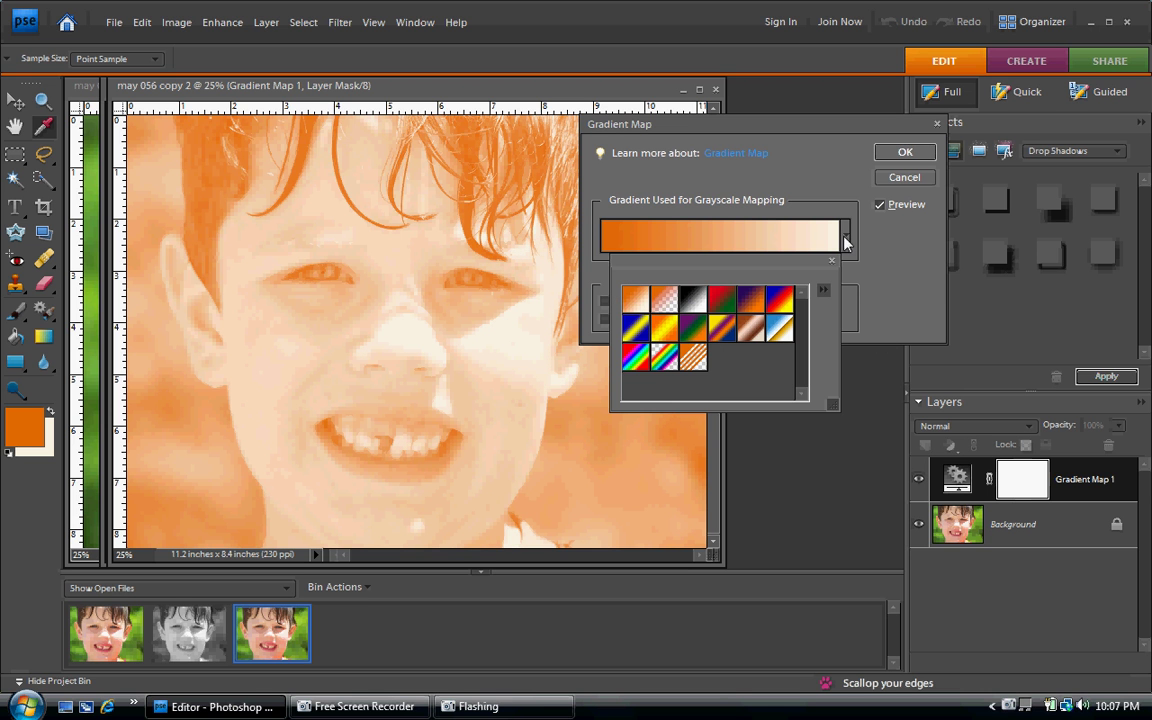
click(697, 305)
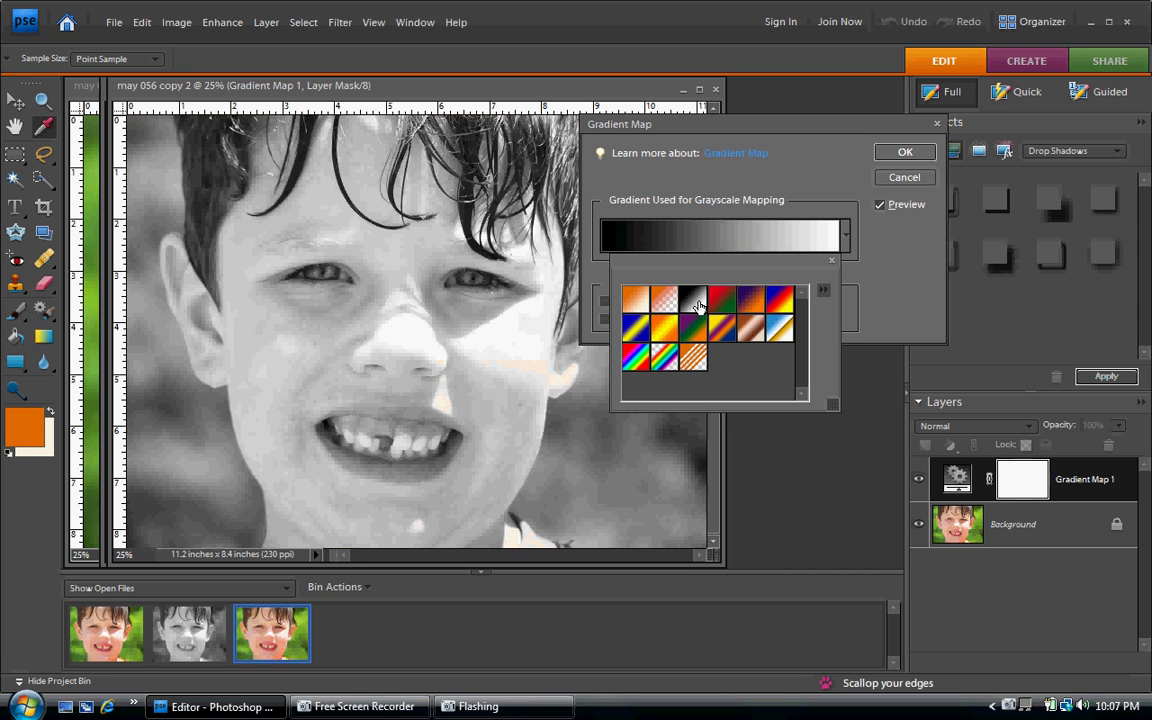
click(922, 156)
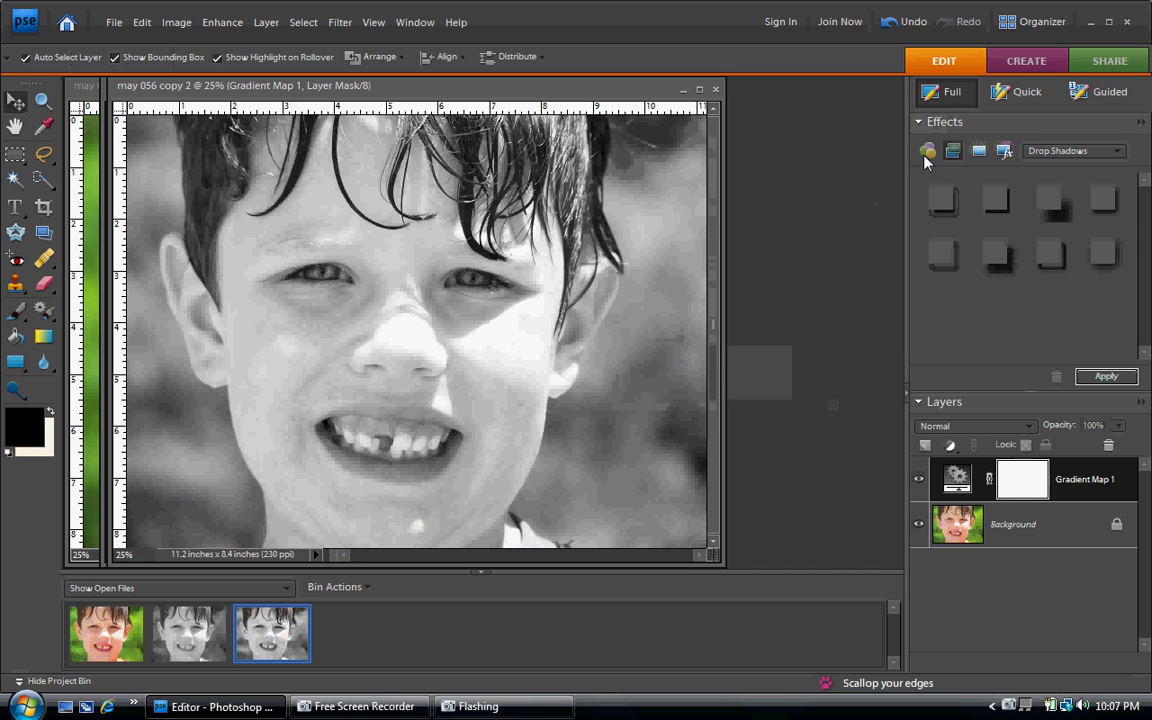
Add a Levels adjustment layer with black input 32 and white input 238
click(950, 445)
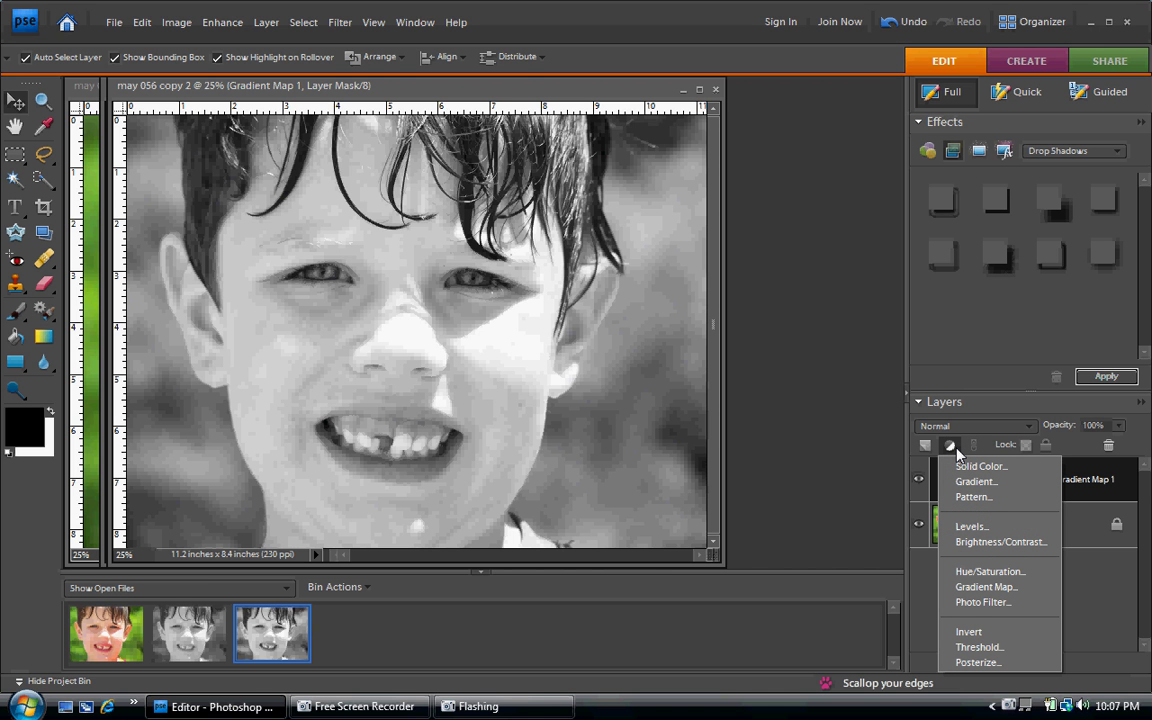
click(966, 526)
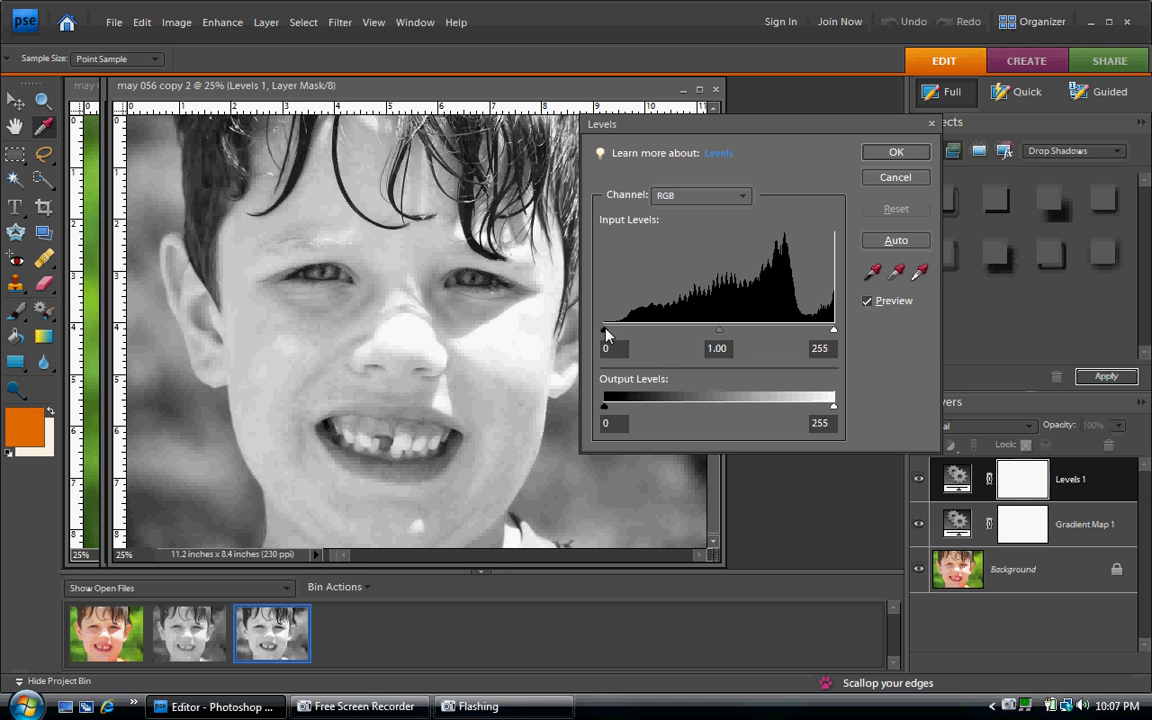
drag(605, 334, 640, 328)
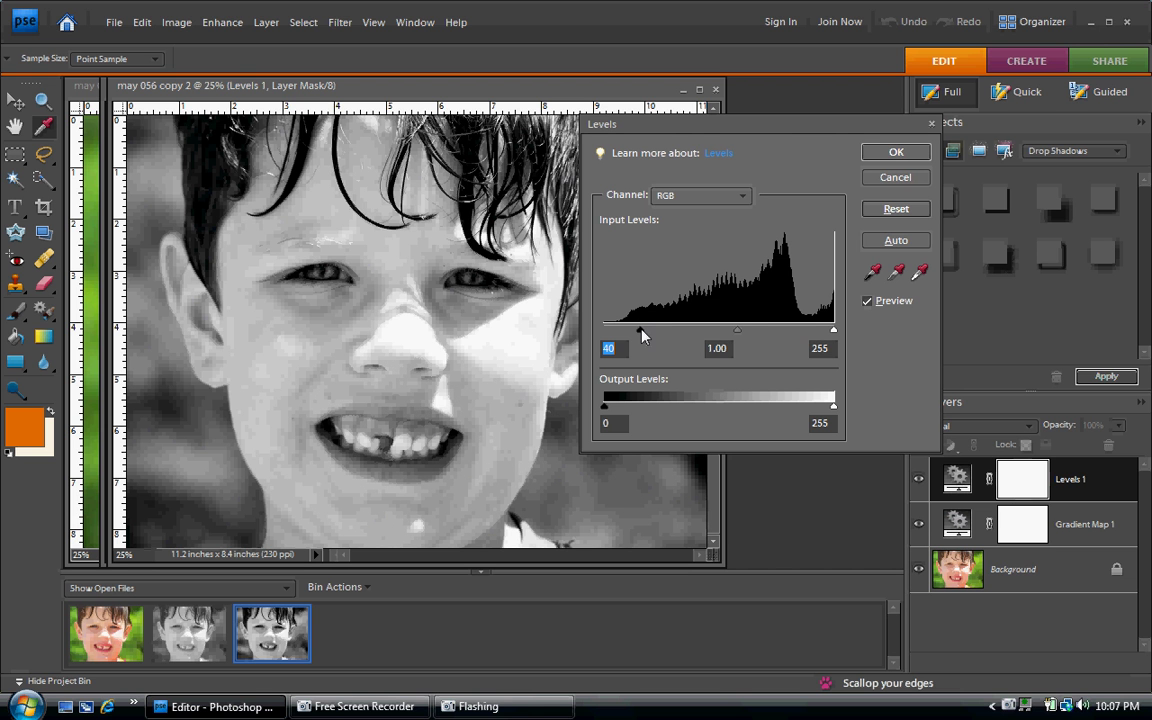
drag(641, 330, 632, 330)
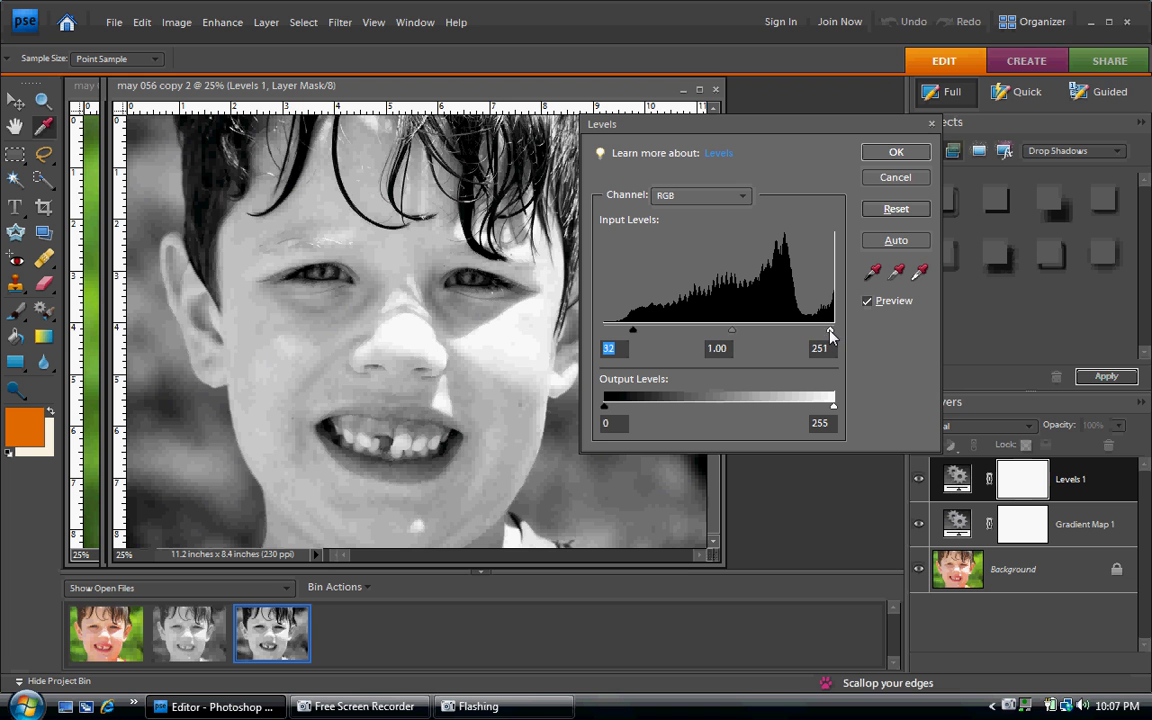
drag(833, 331, 819, 331)
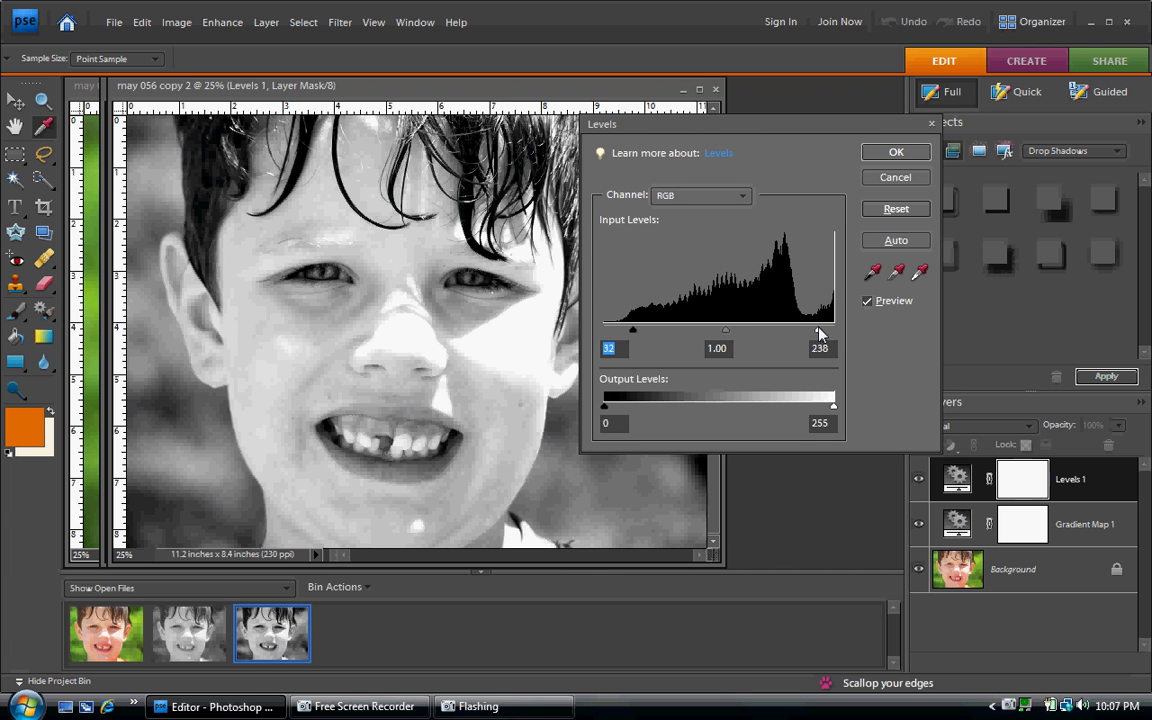
drag(819, 333, 819, 333)
click(896, 152)
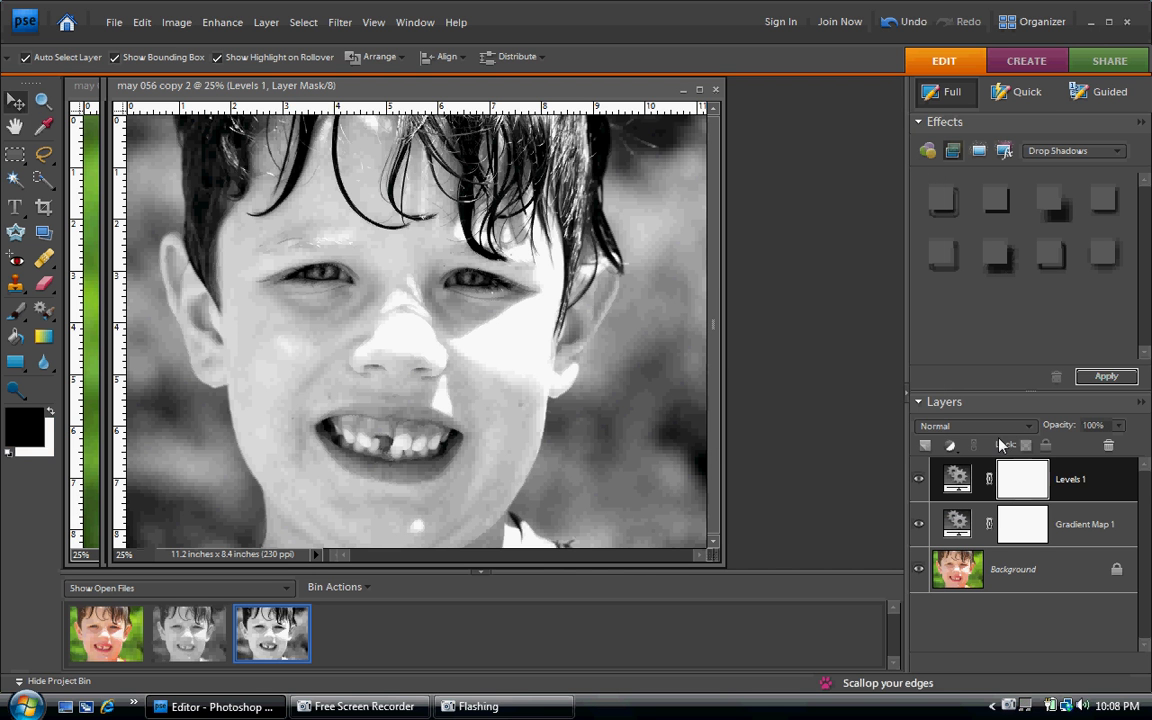
click(950, 445)
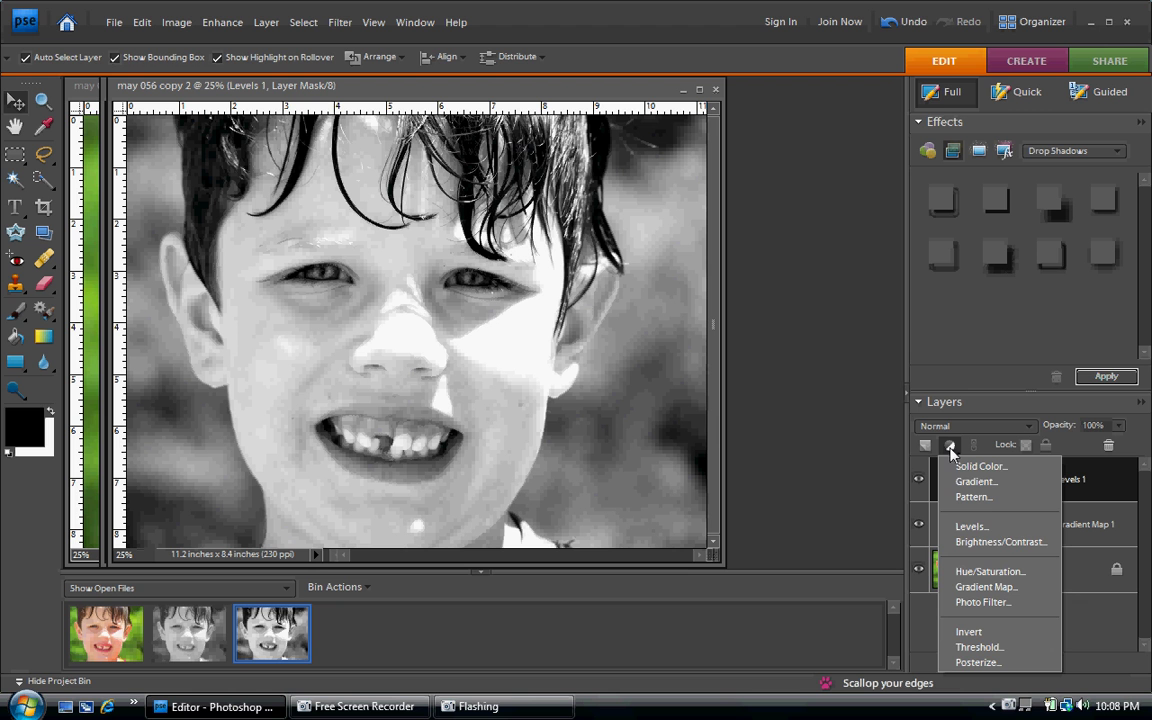
Add a Brightness/Contrast layer at +9 brightness, then Merge Visible into the Background
click(965, 542)
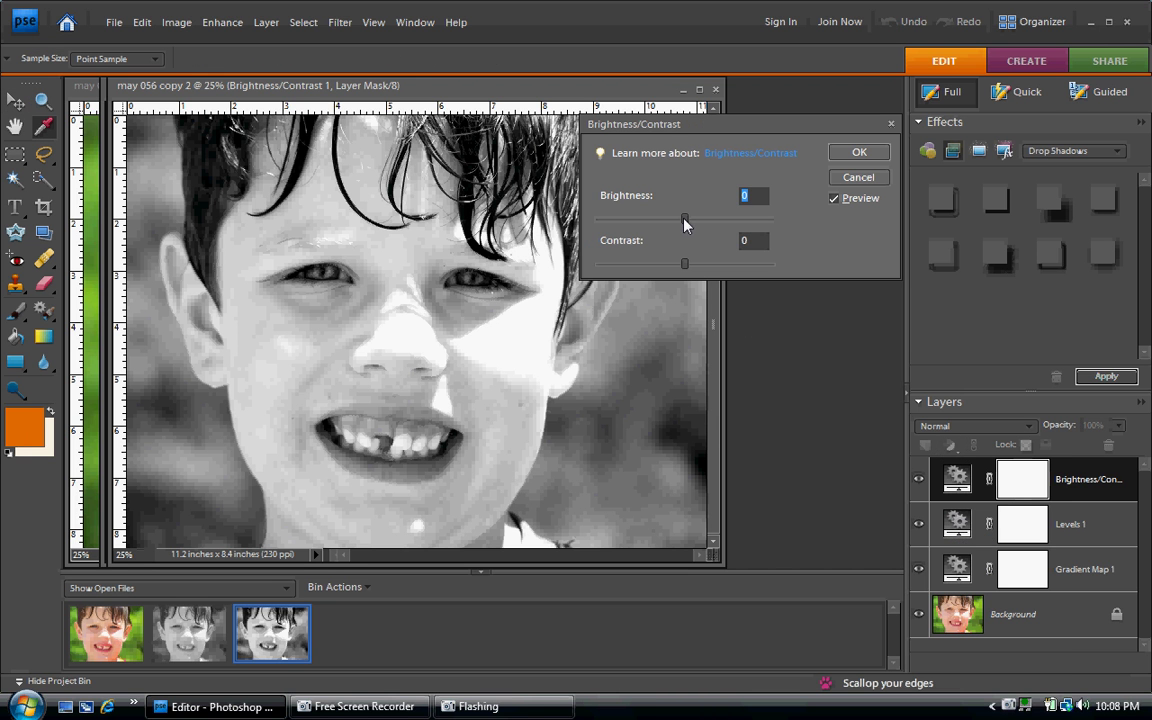
drag(684, 222, 691, 224)
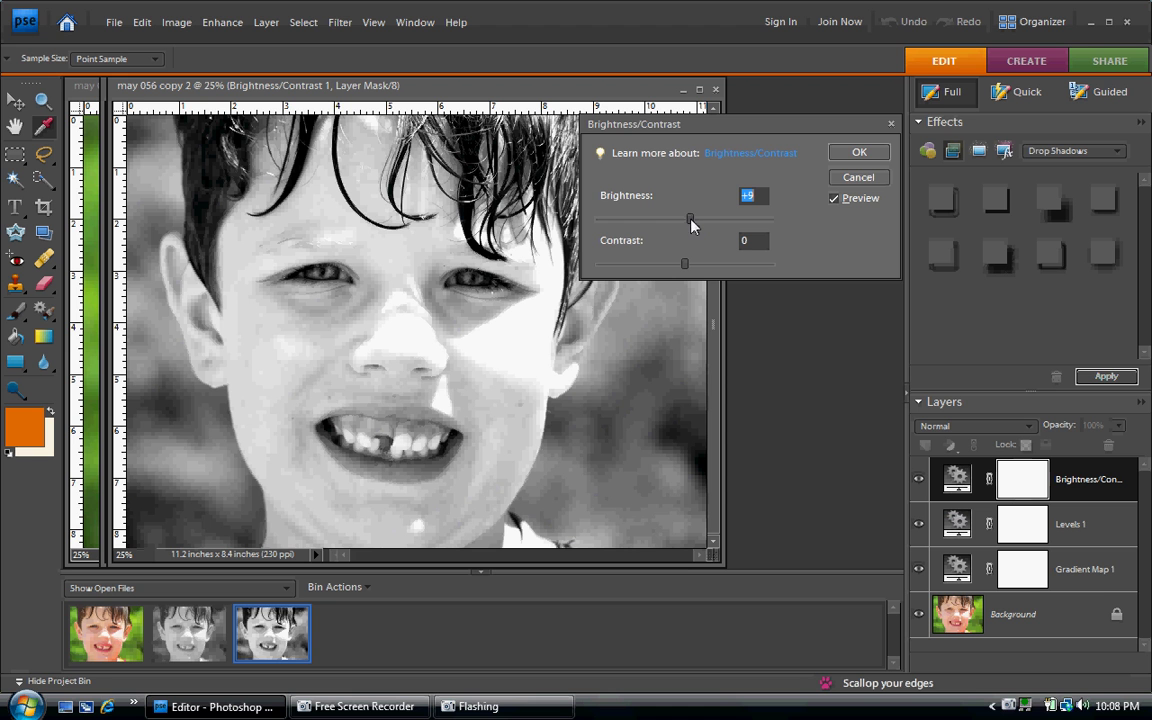
click(862, 152)
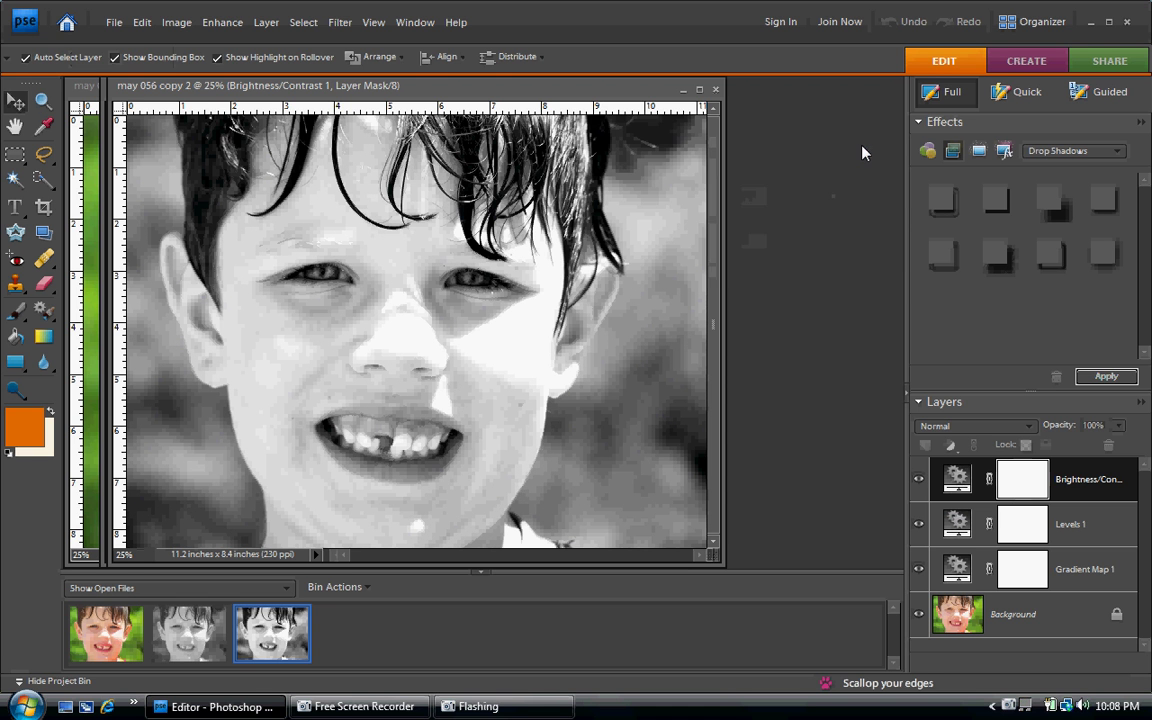
right_click(1062, 613)
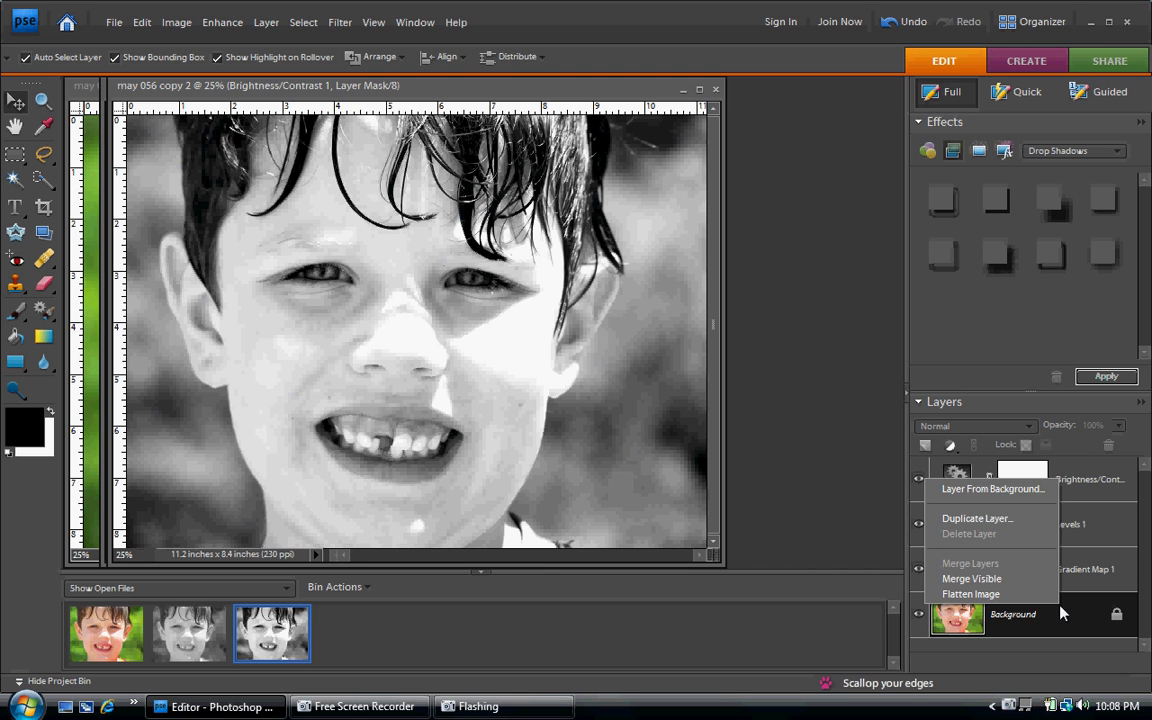
click(1039, 580)
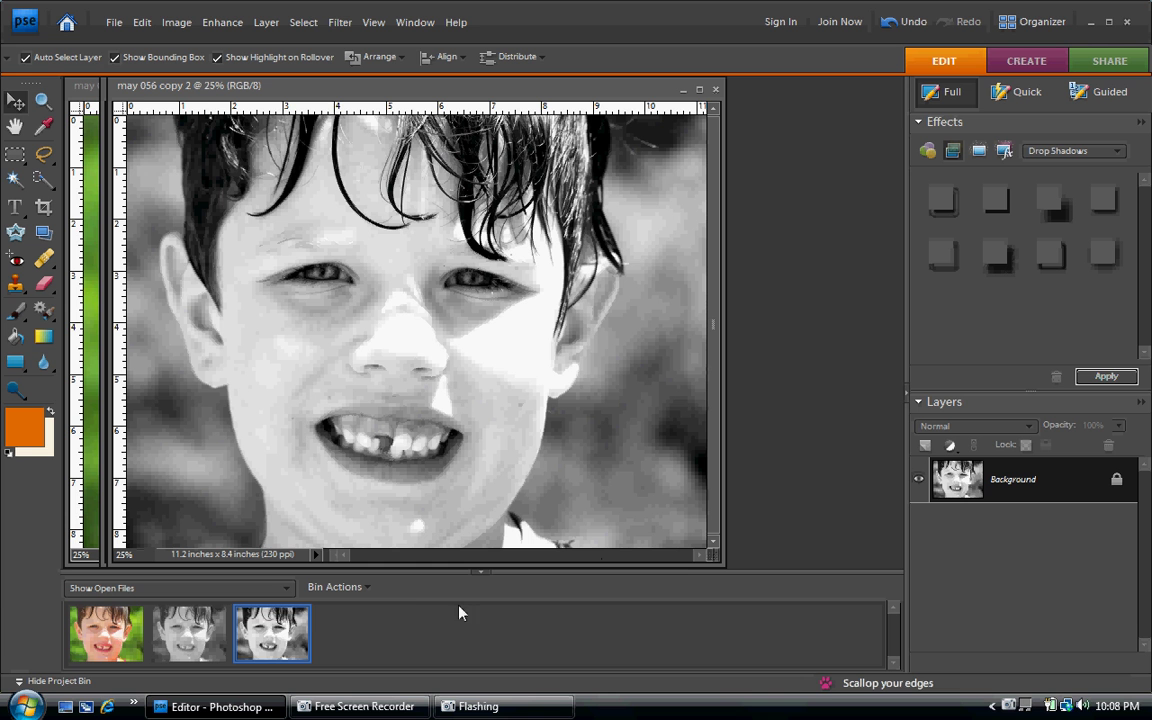
Compare the copies, discard may 056 copy 2 unsaved, and undo Adjust Hue/Saturation on may 056 copy
click(205, 658)
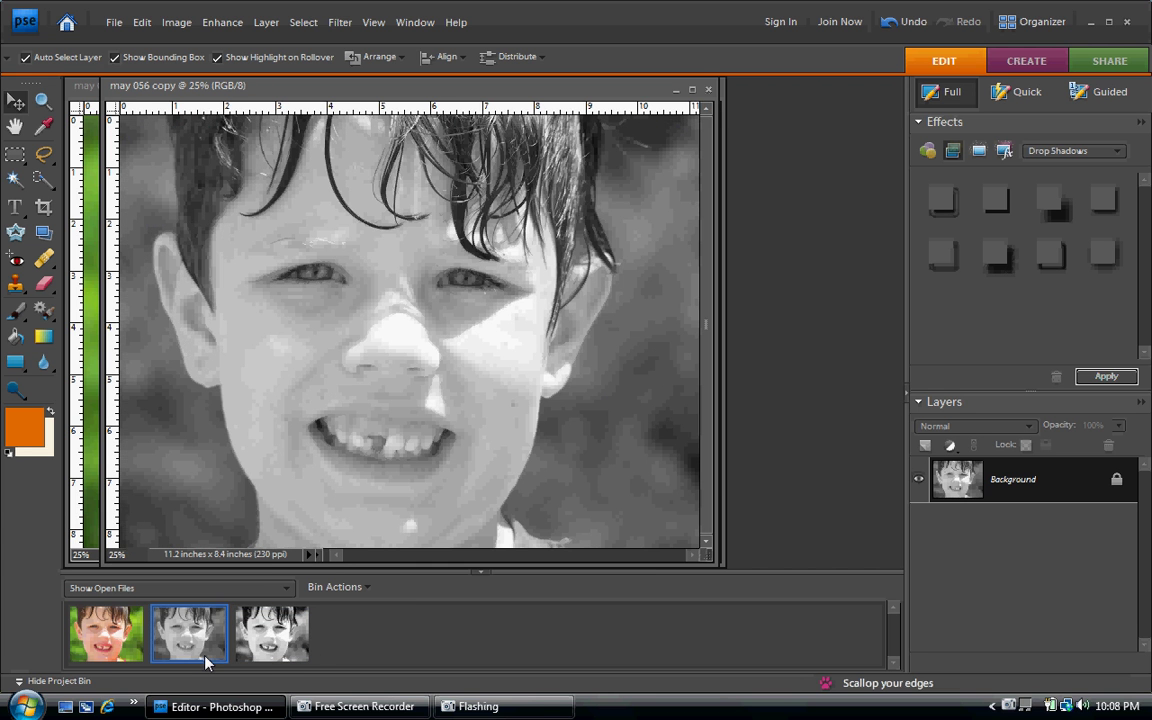
click(265, 652)
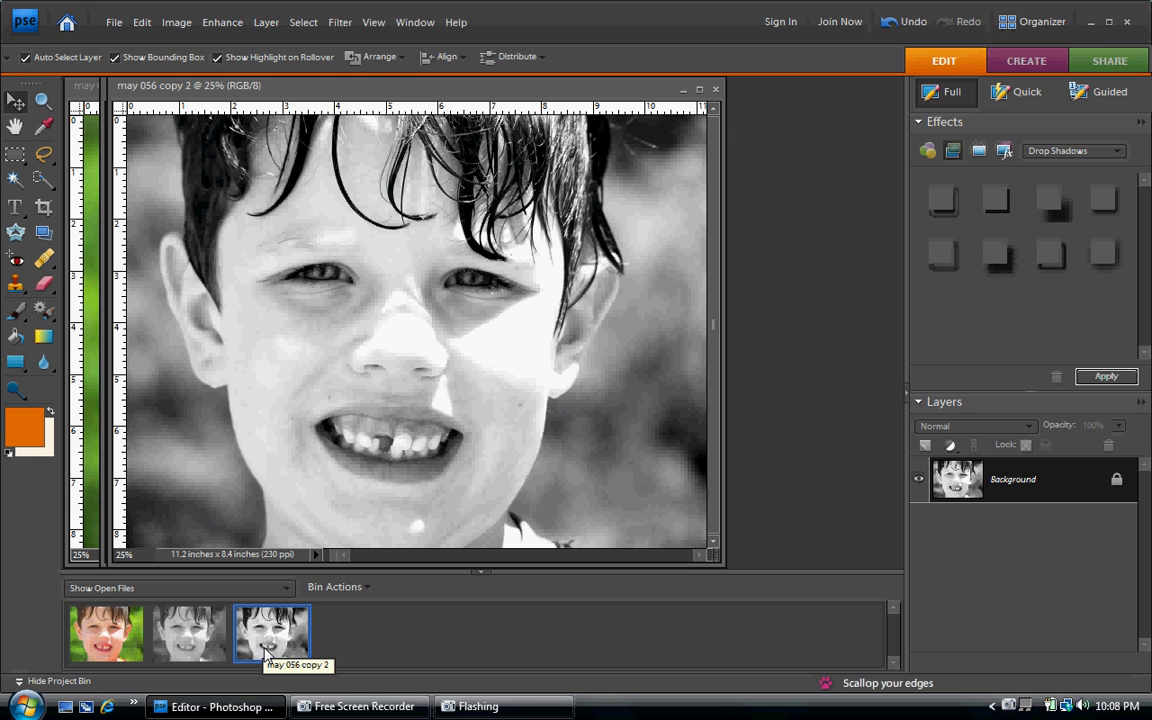
click(716, 90)
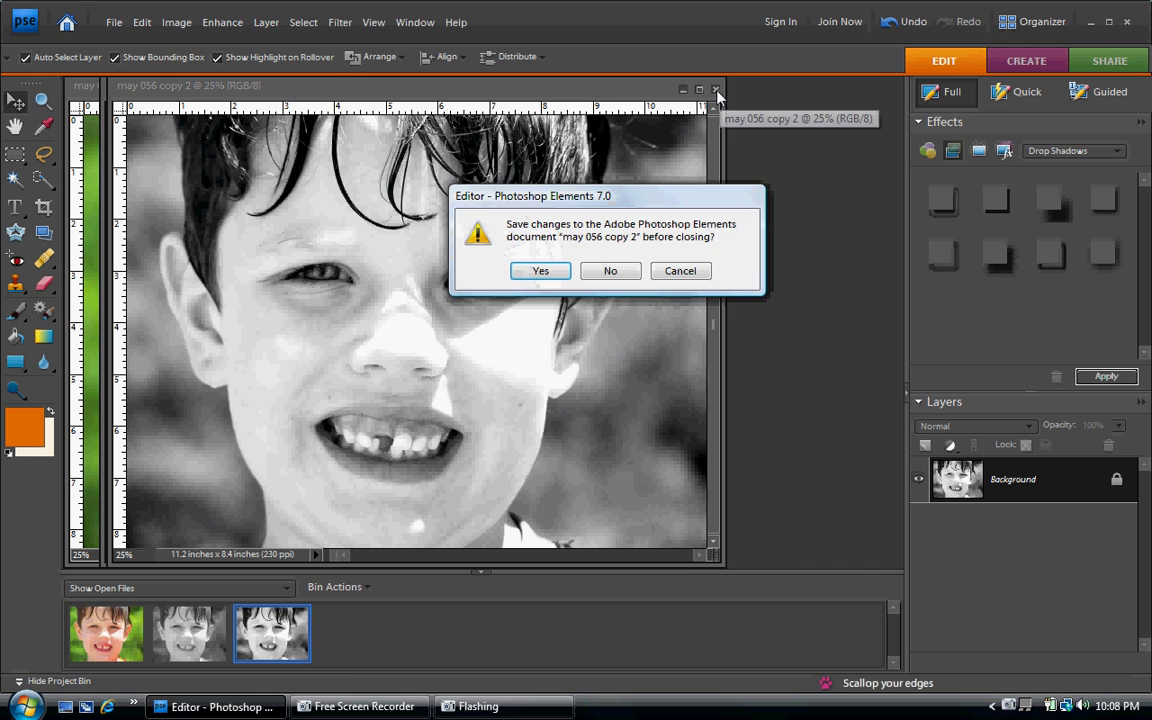
click(618, 271)
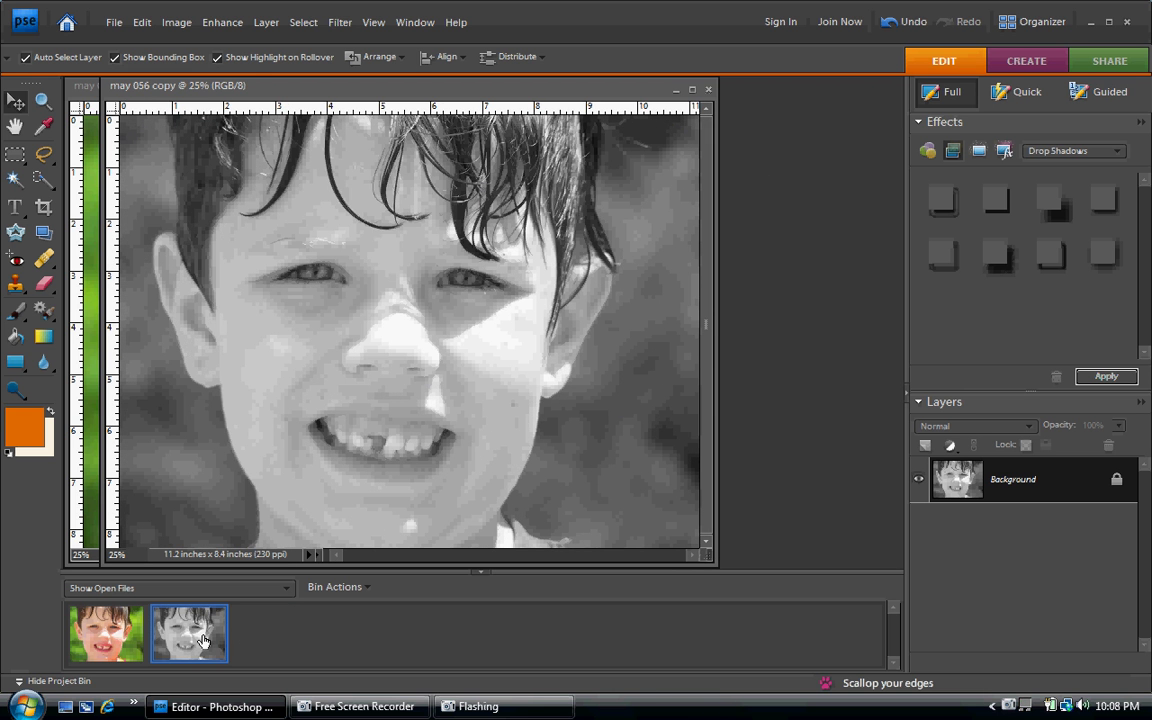
click(138, 23)
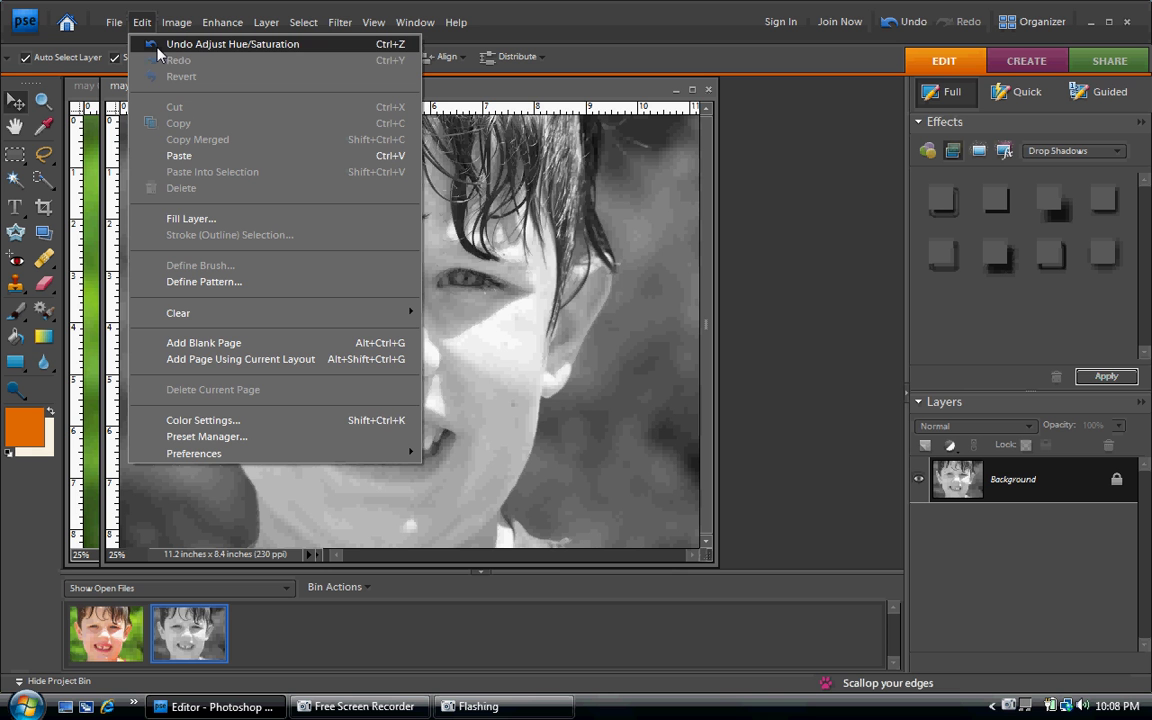
click(157, 52)
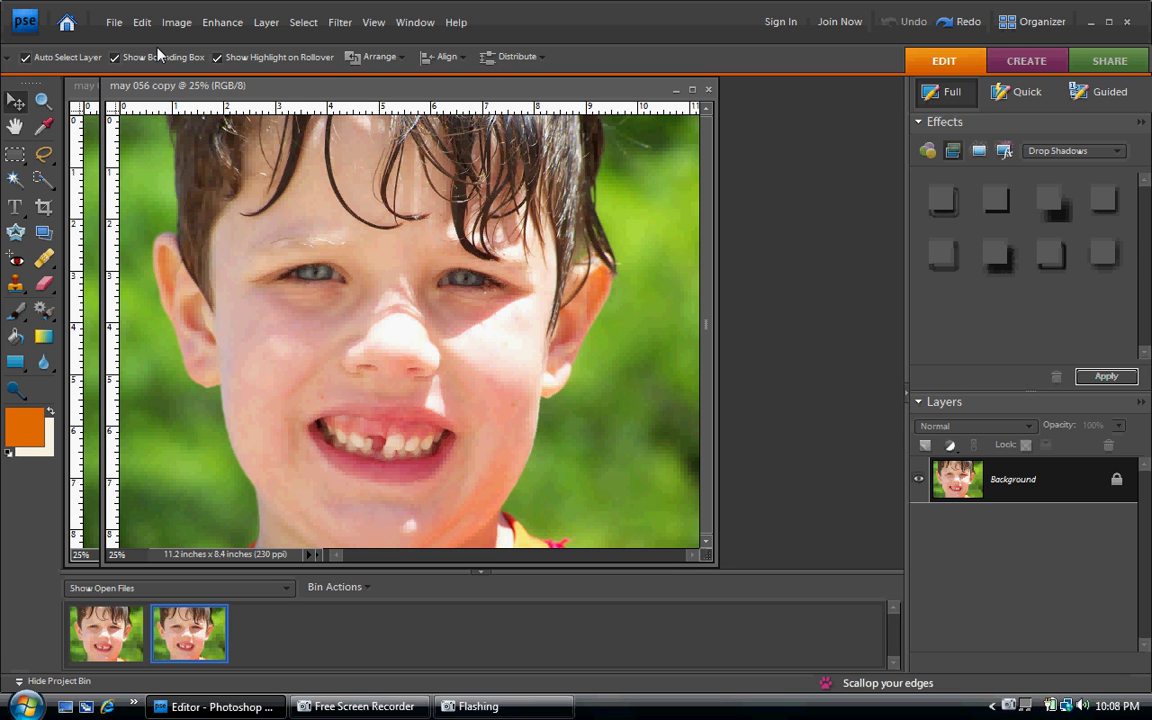
Duplicate the Background layer to create a Background copy
right_click(1062, 497)
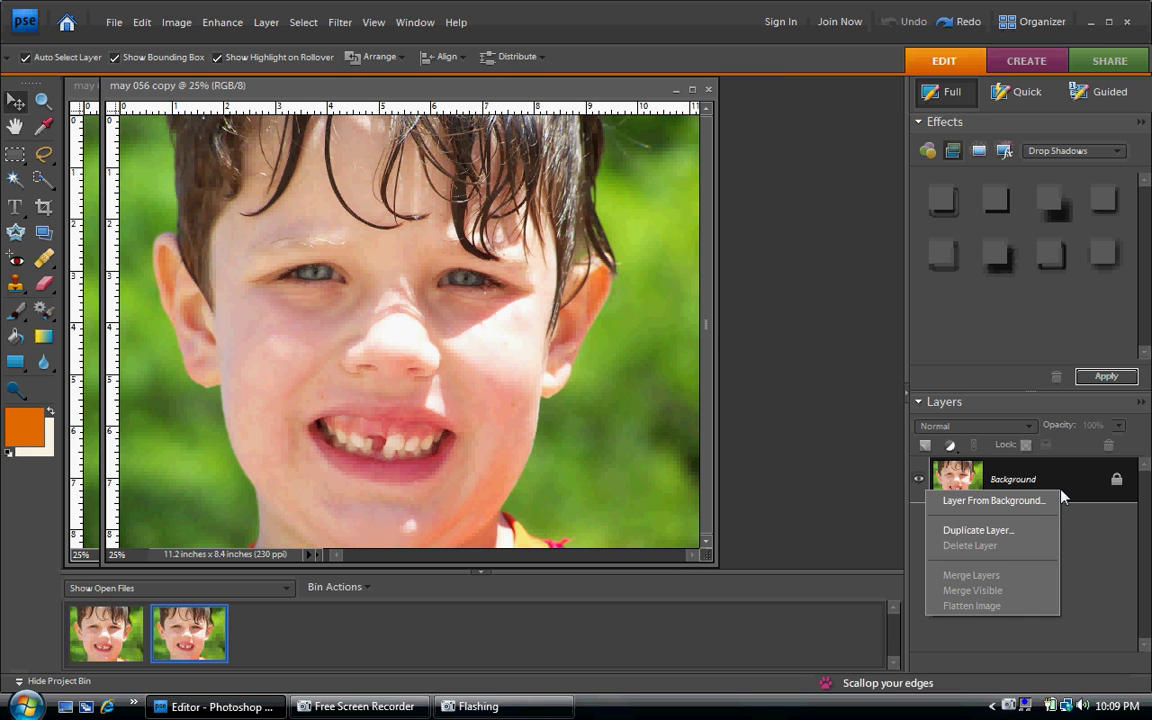
click(1015, 530)
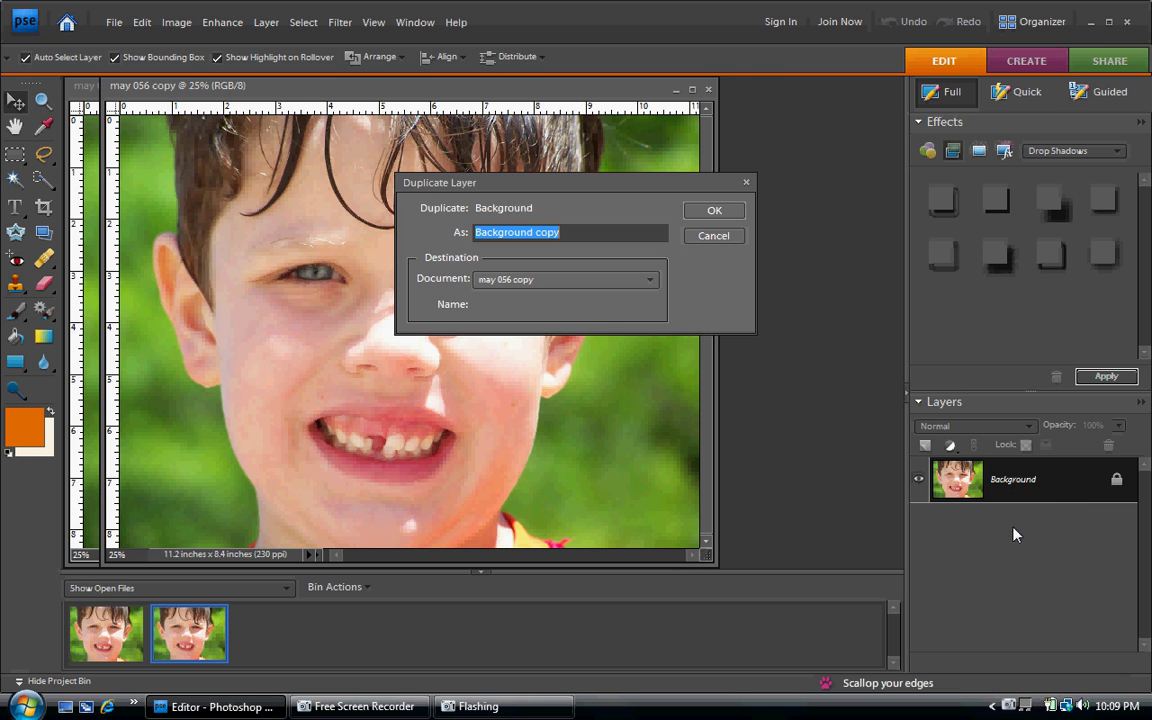
click(722, 215)
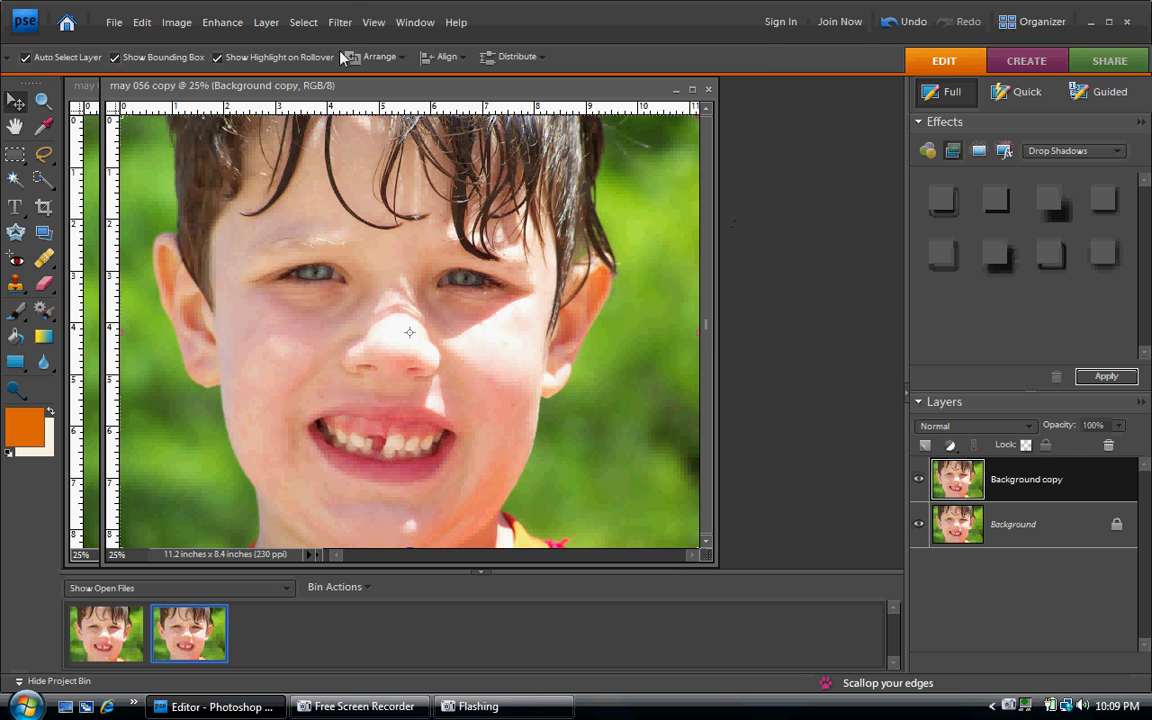
Apply a Gaussian Blur of about 21.5 pixels radius to the Background copy
click(340, 24)
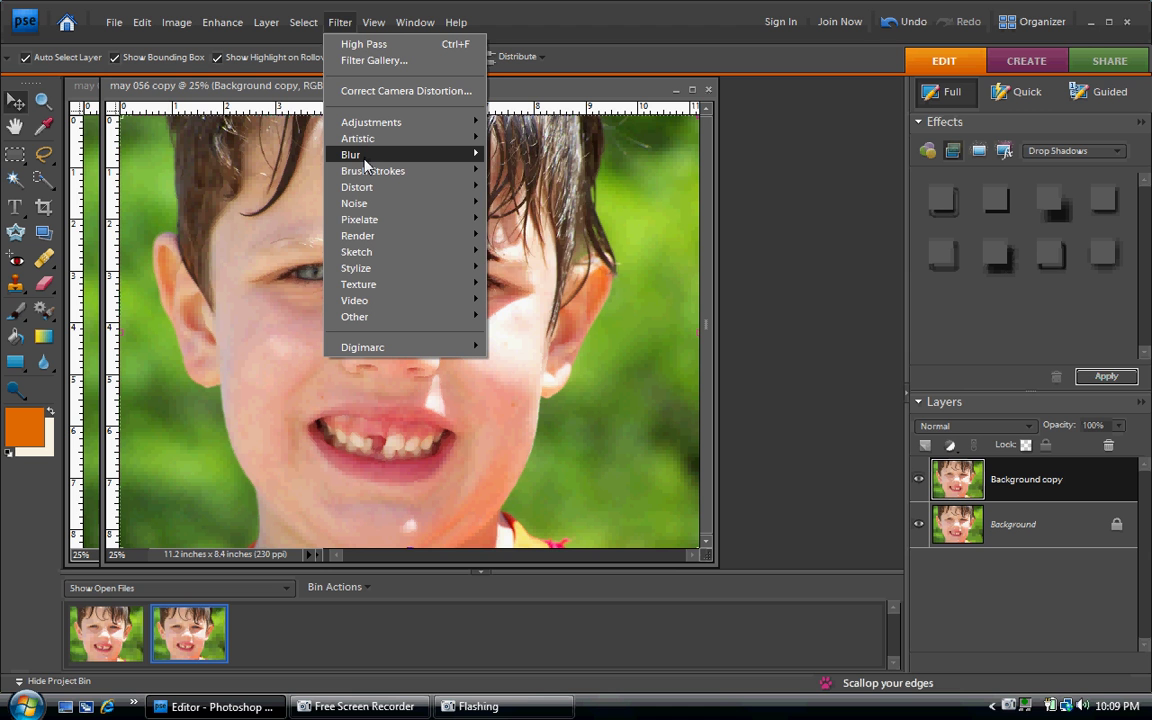
mouse_move(366, 160)
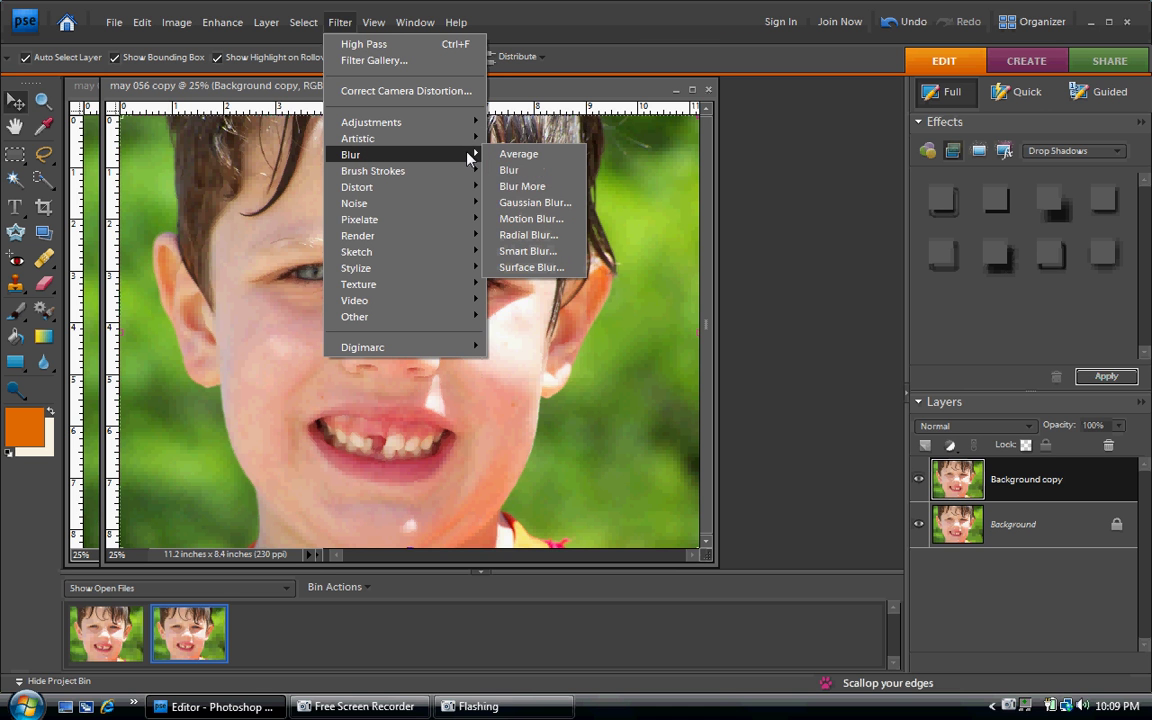
click(520, 203)
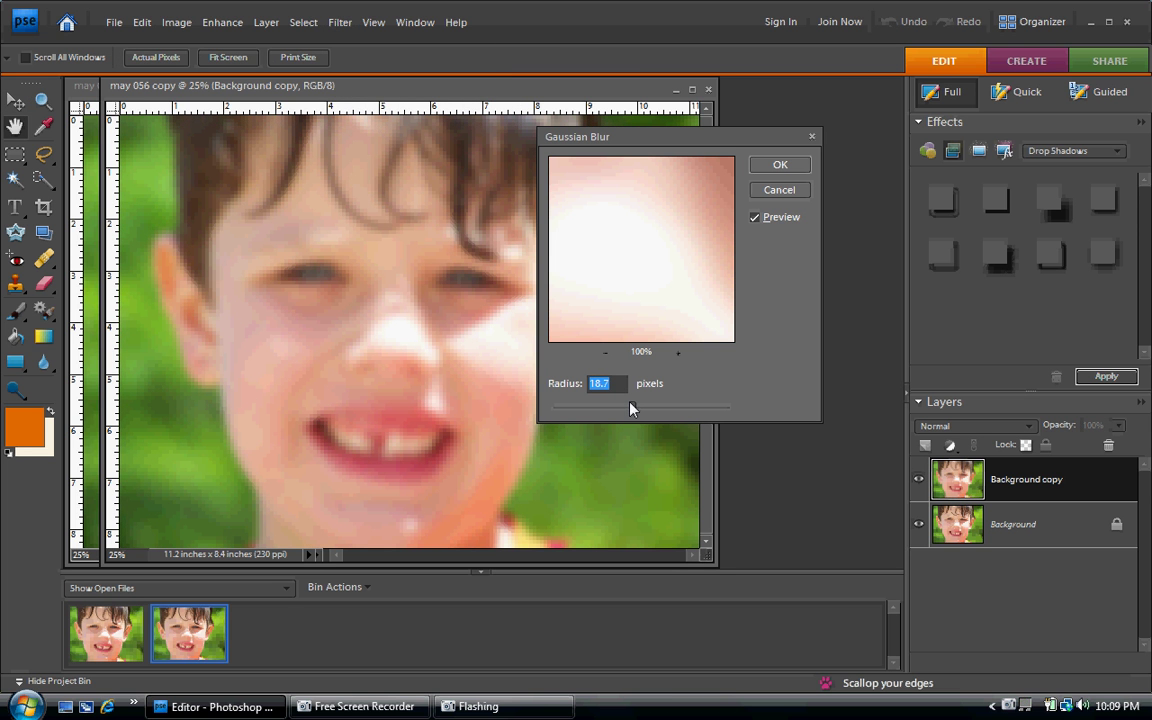
drag(631, 408, 678, 409)
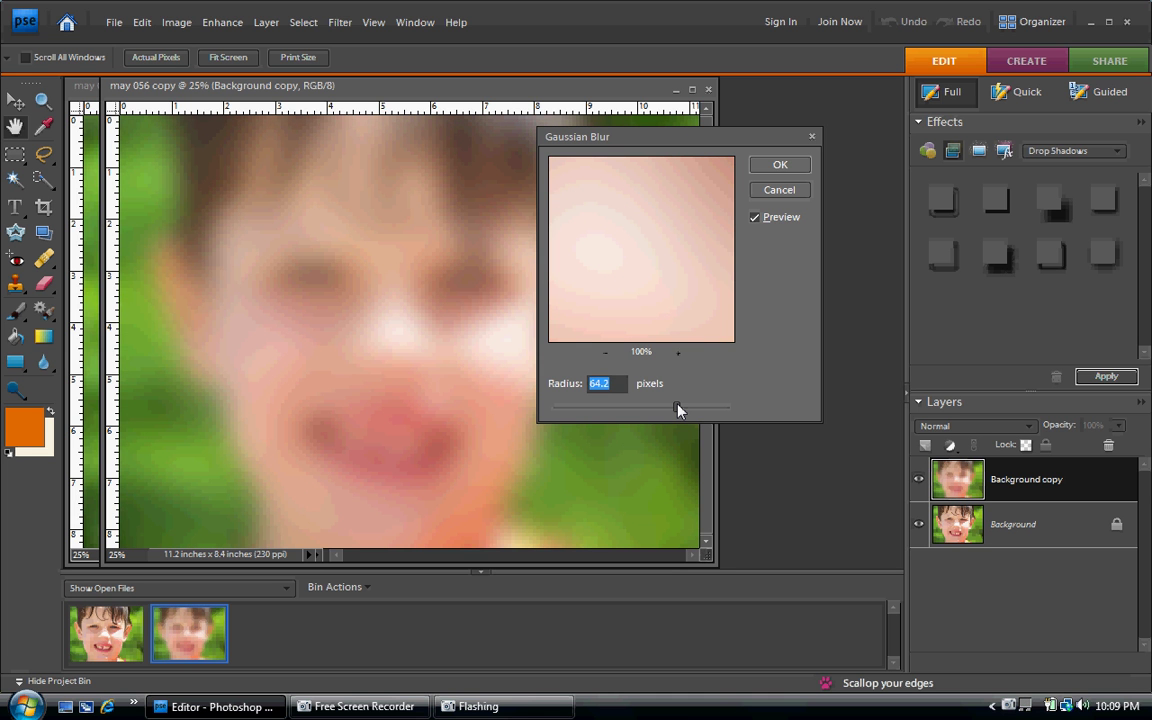
drag(678, 409, 637, 412)
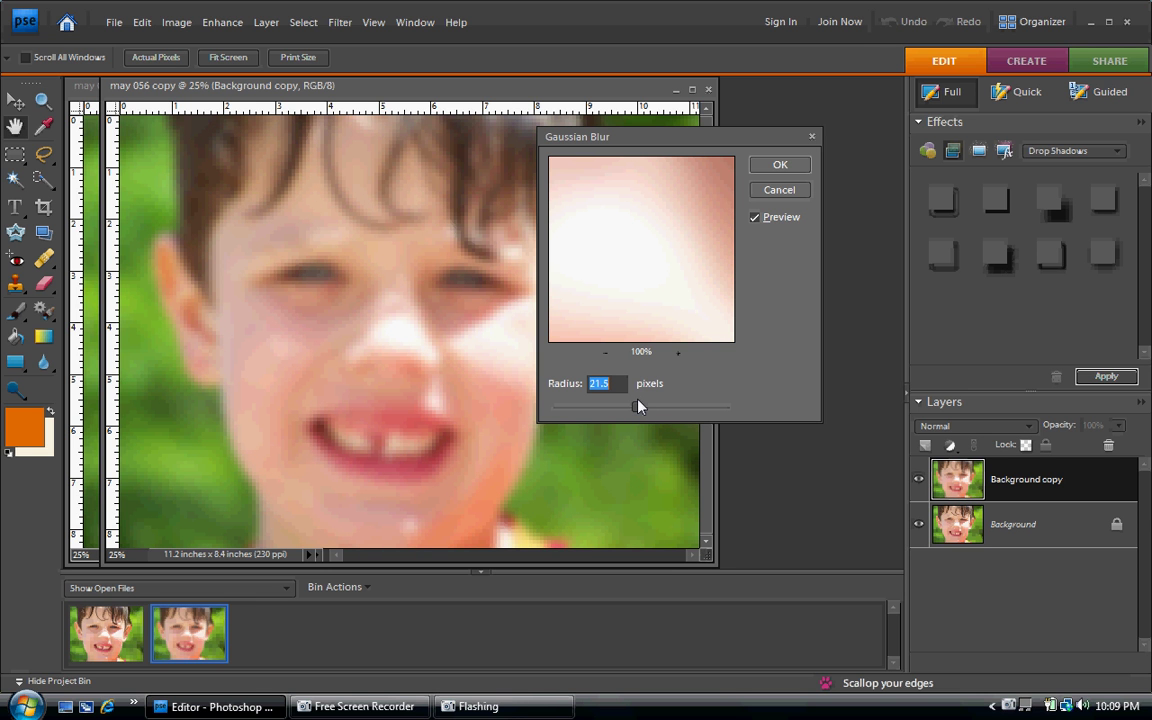
click(779, 166)
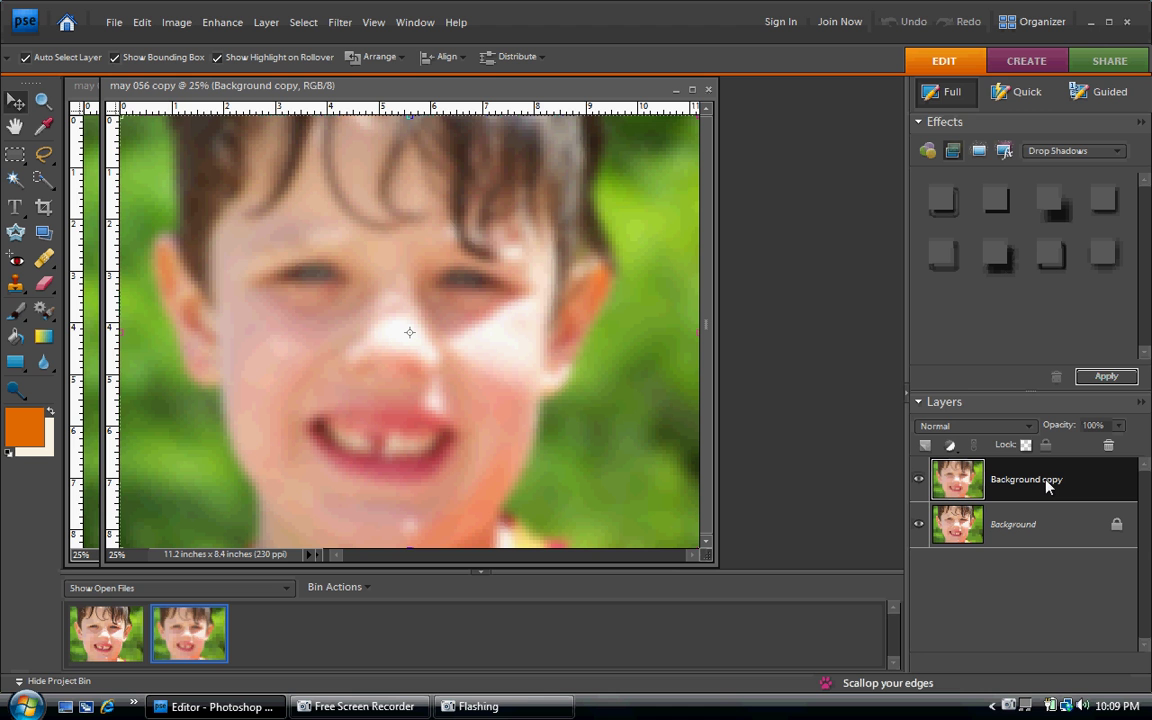
Set the blurred copy's blend mode to Overlay and compare it against the original photo
click(1030, 426)
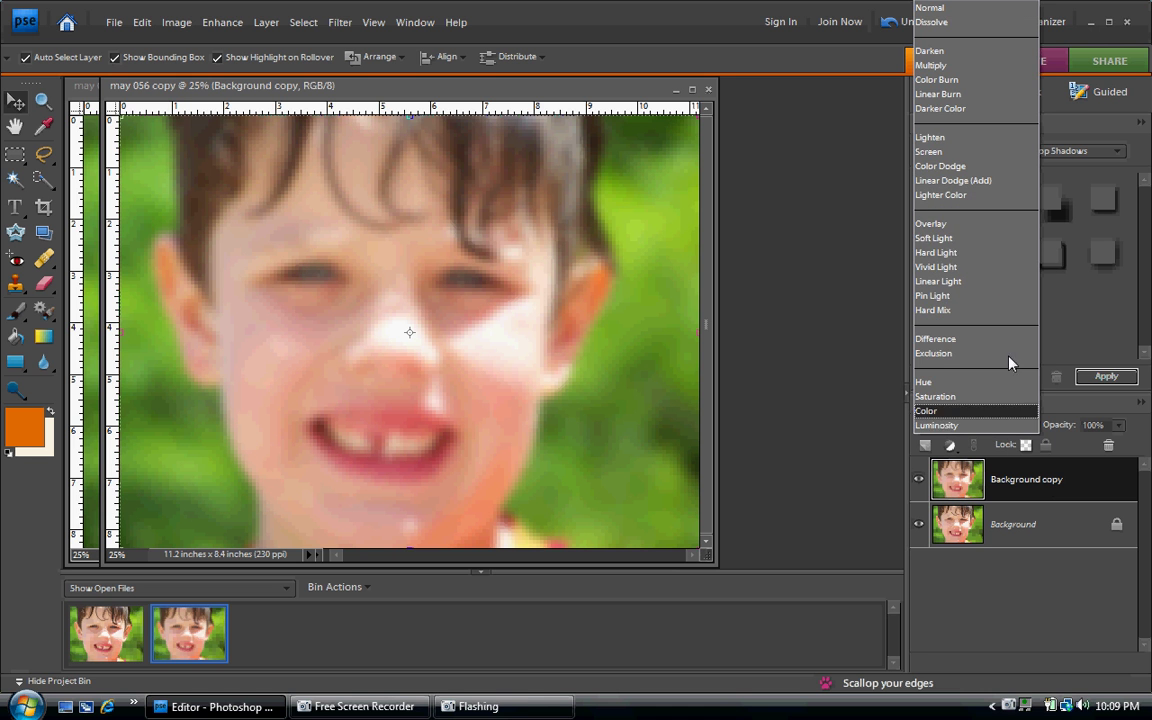
click(987, 224)
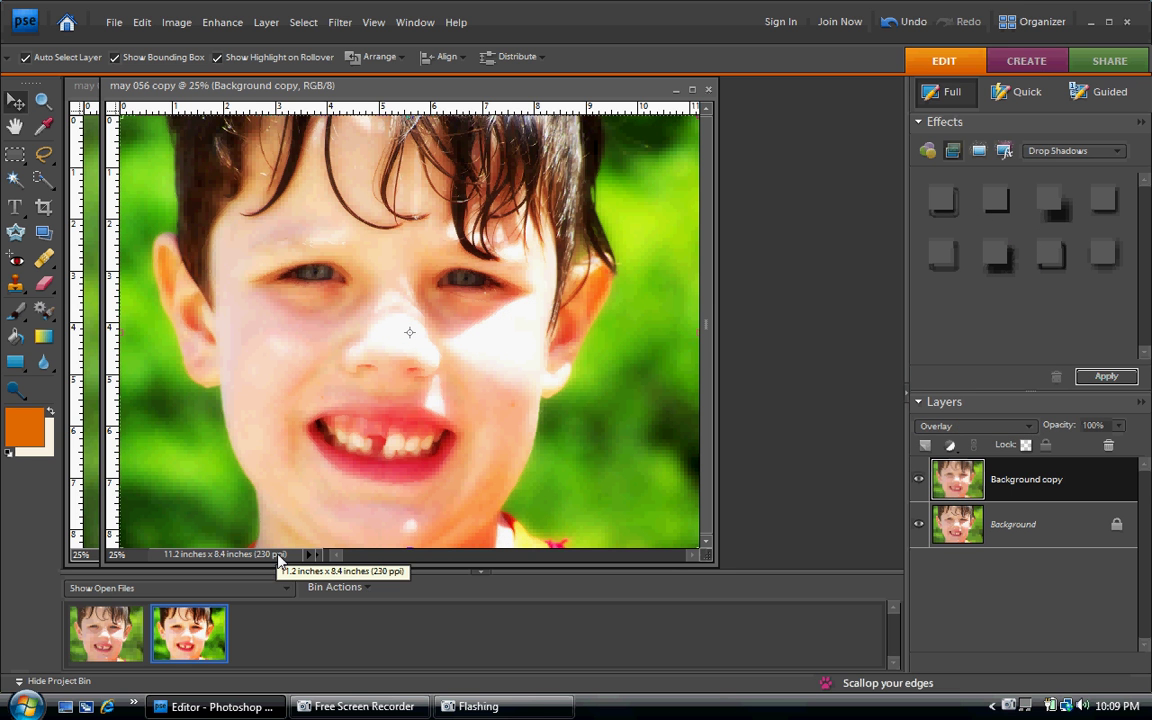
click(115, 645)
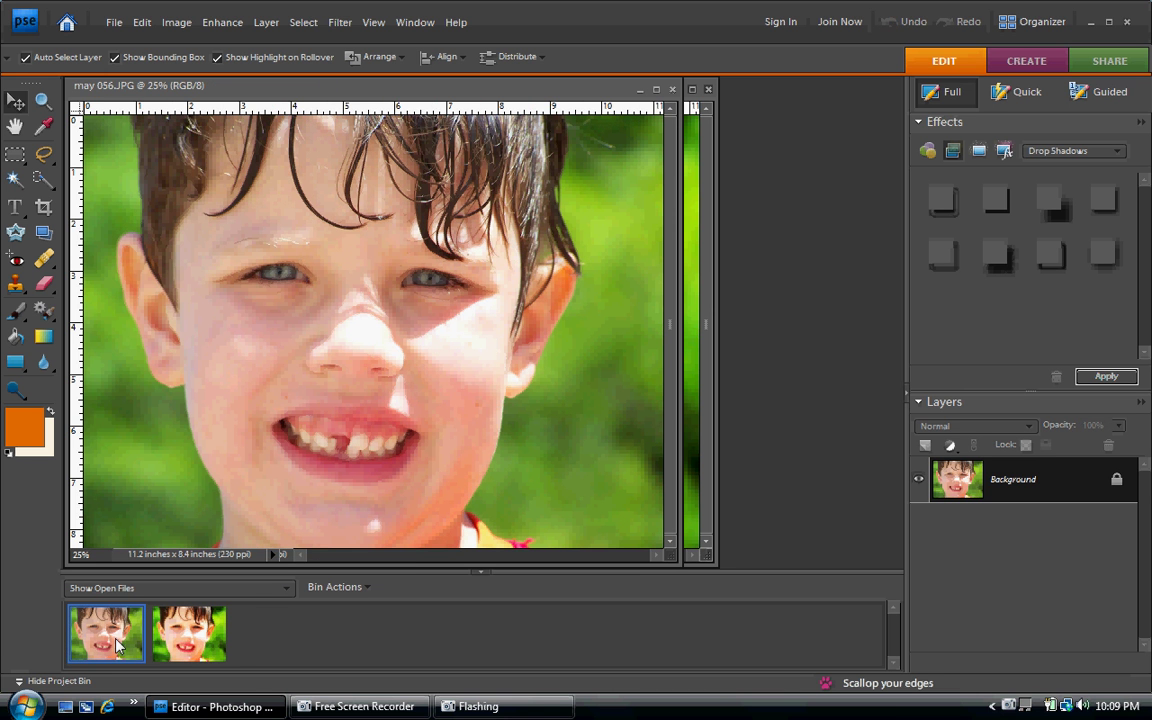
click(196, 654)
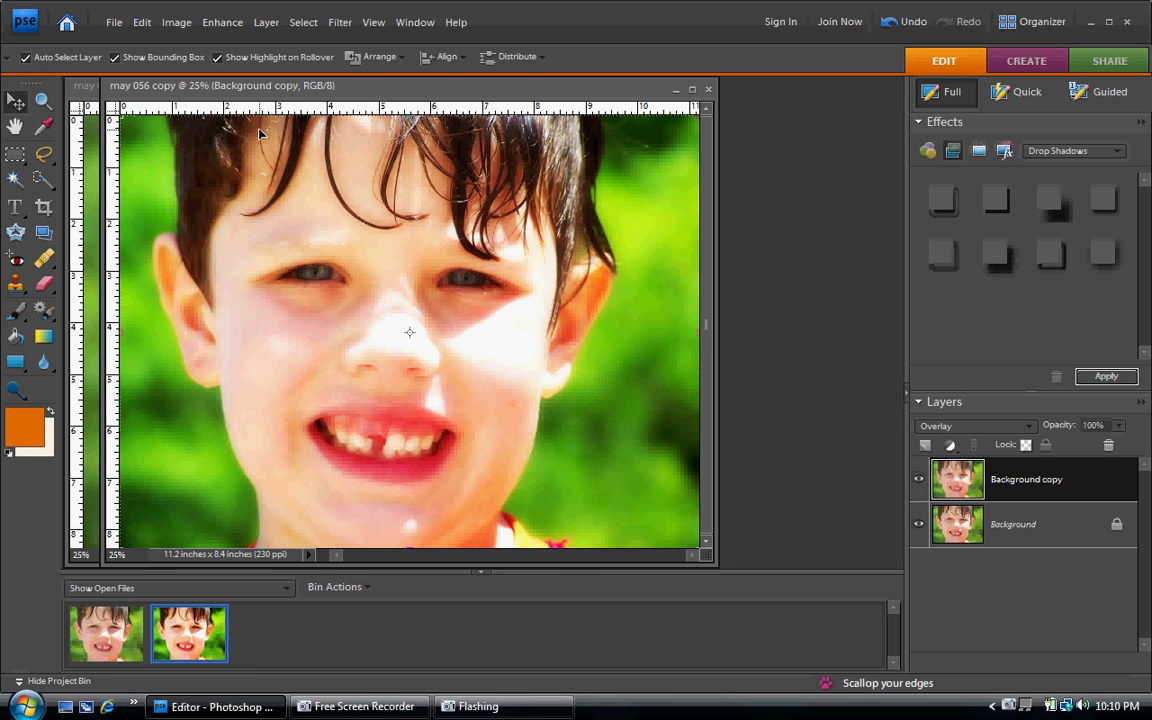
Delete the Overlay Background copy and duplicate Background into a fresh Background copy
click(1107, 447)
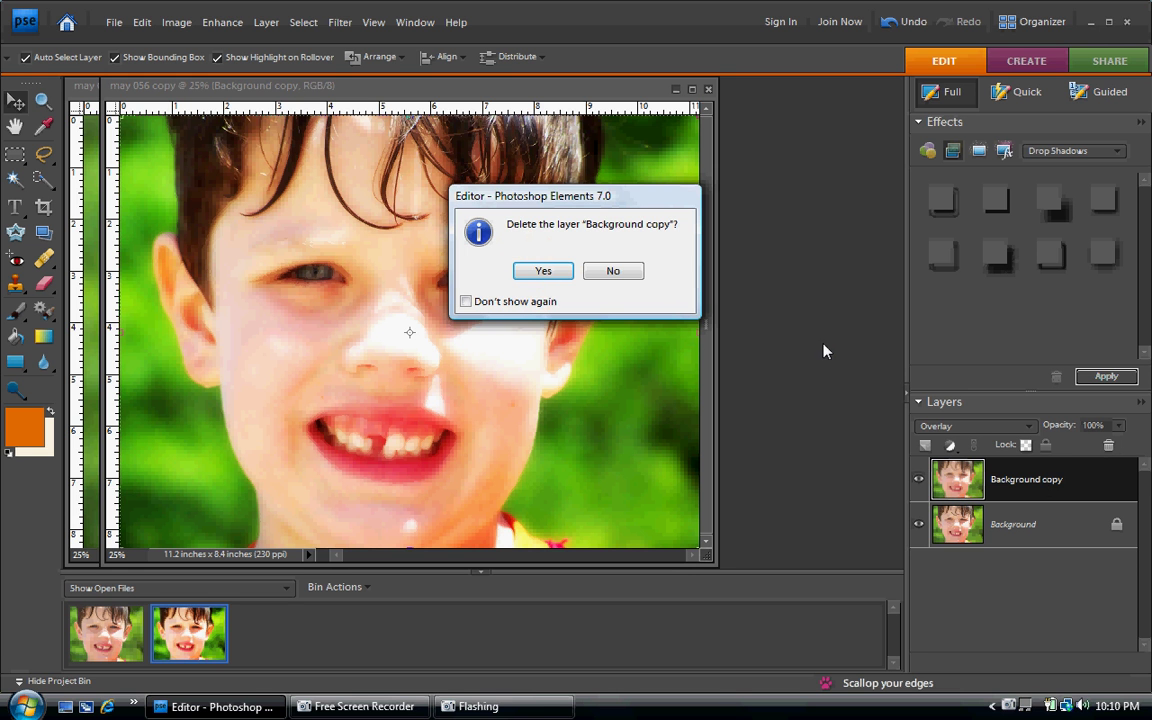
click(566, 273)
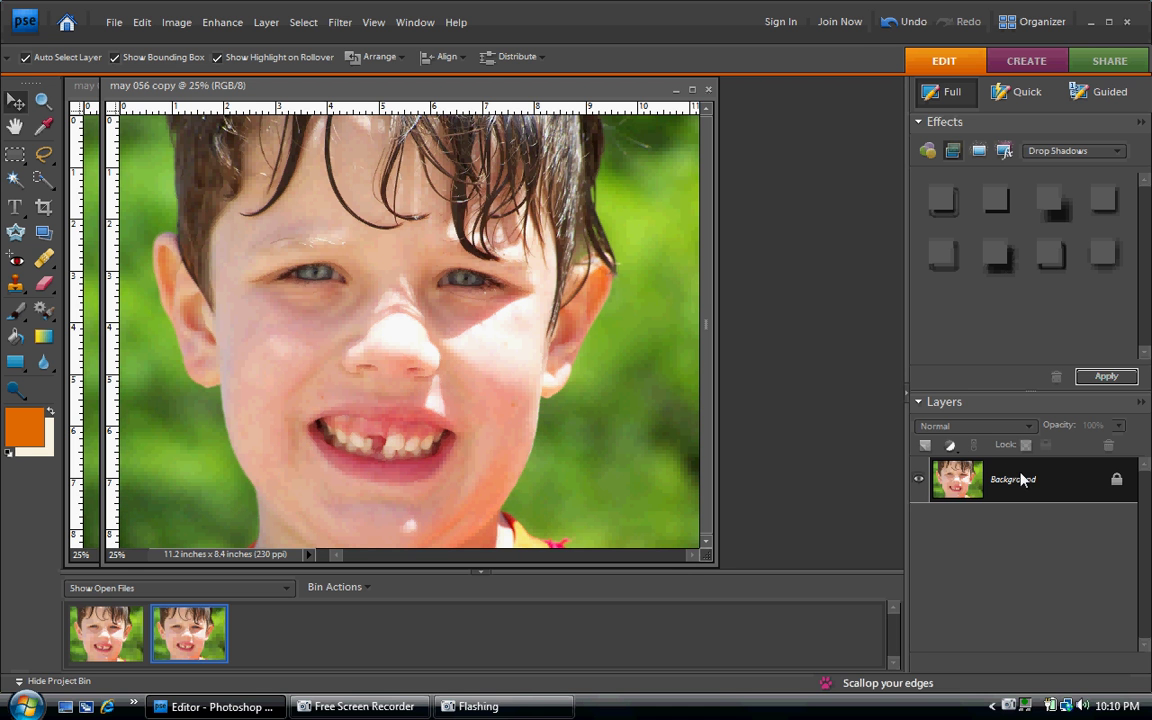
right_click(1022, 481)
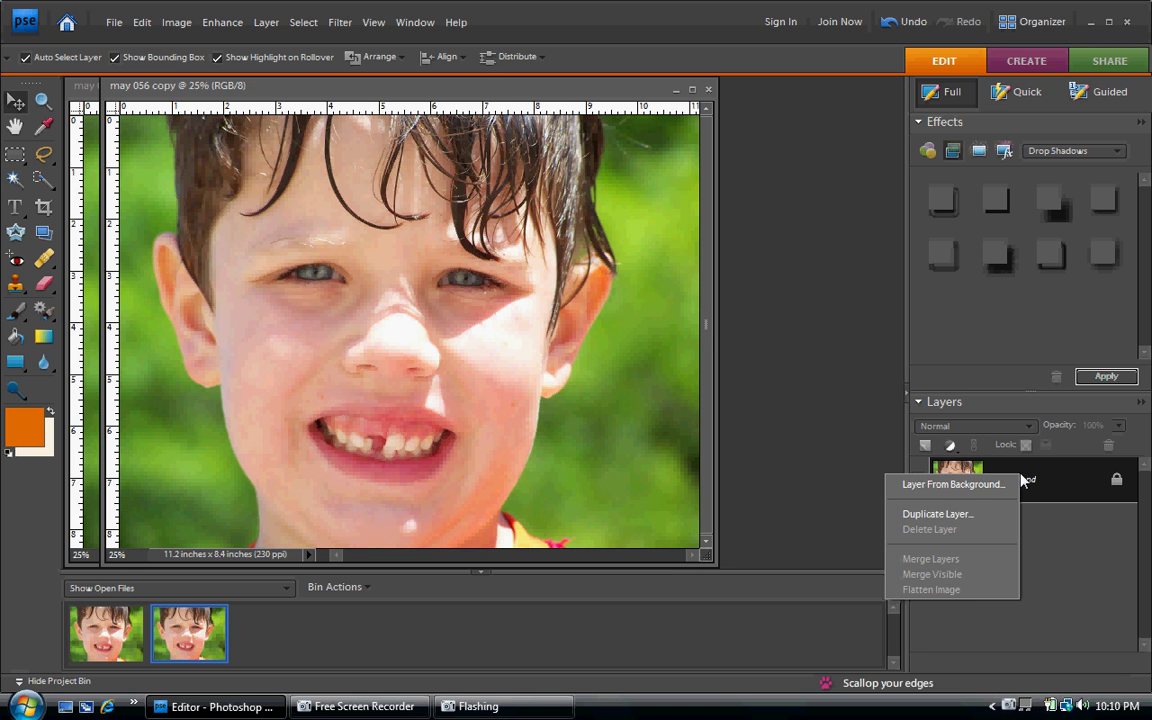
click(986, 516)
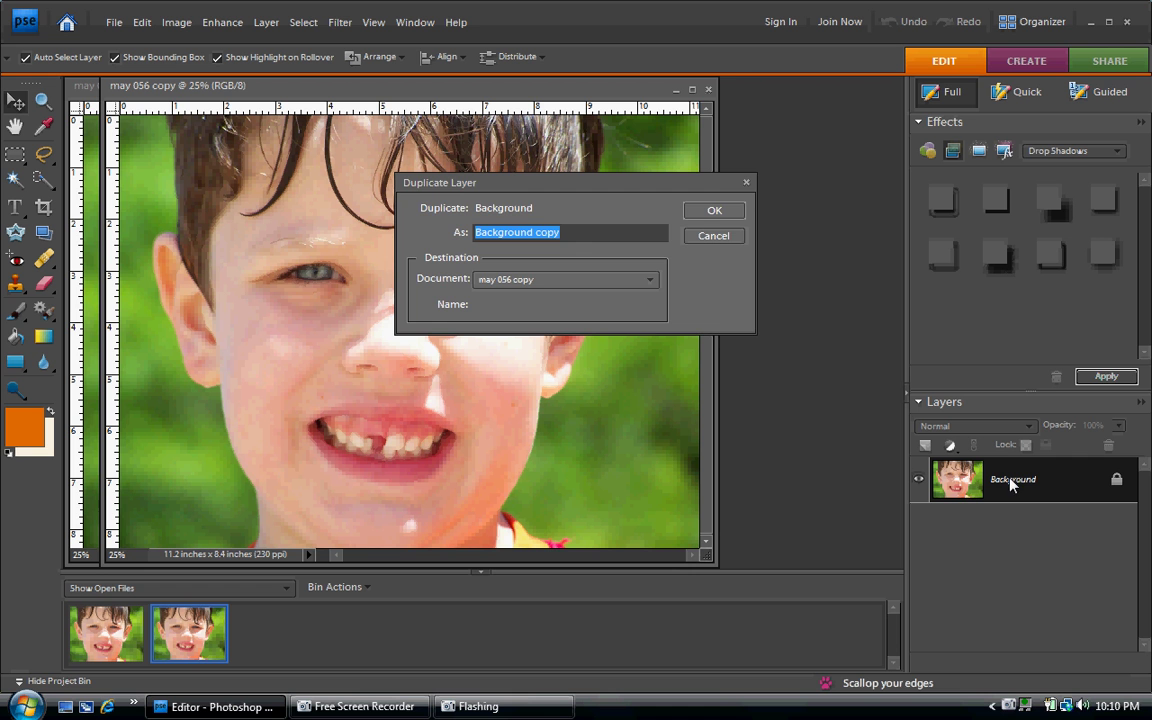
click(733, 212)
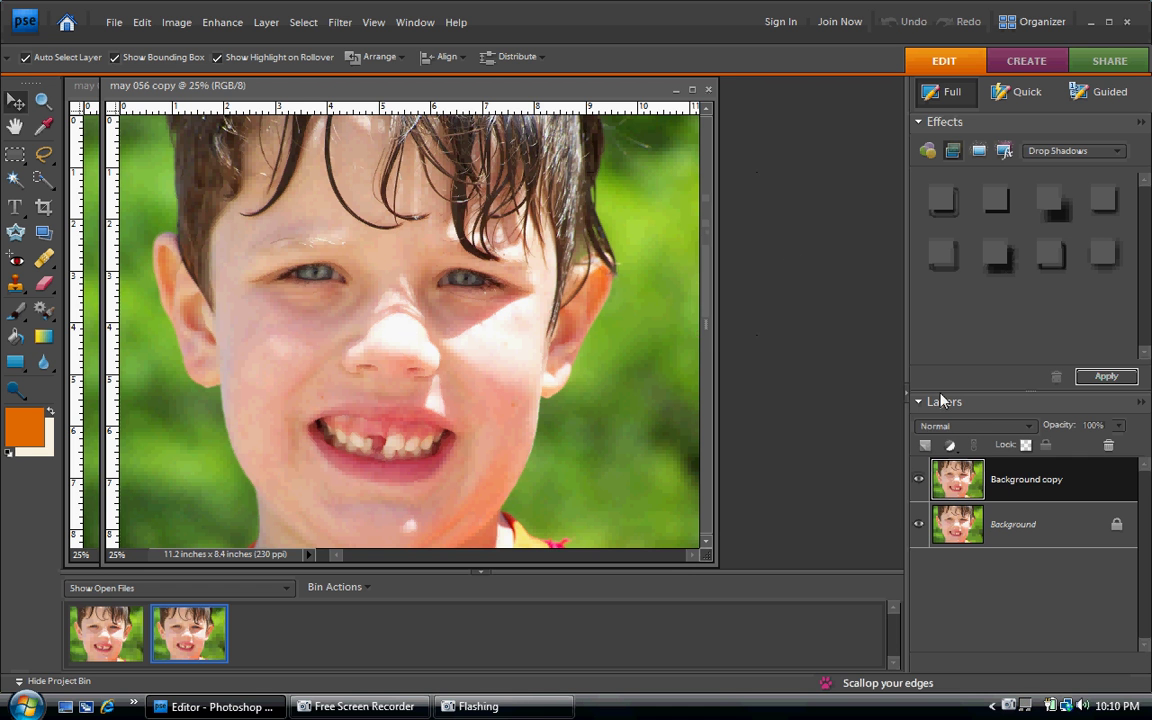
Duplicate Background copy into a hidden Background copy 2, keeping Background copy selected
right_click(1035, 485)
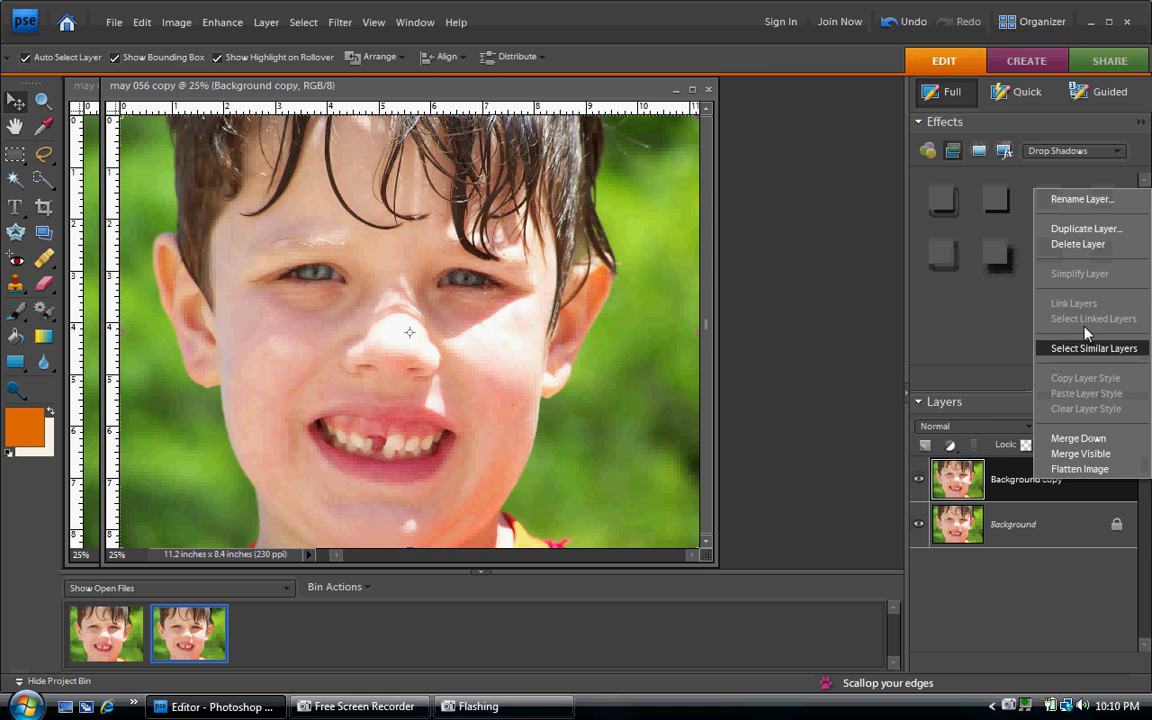
click(1090, 232)
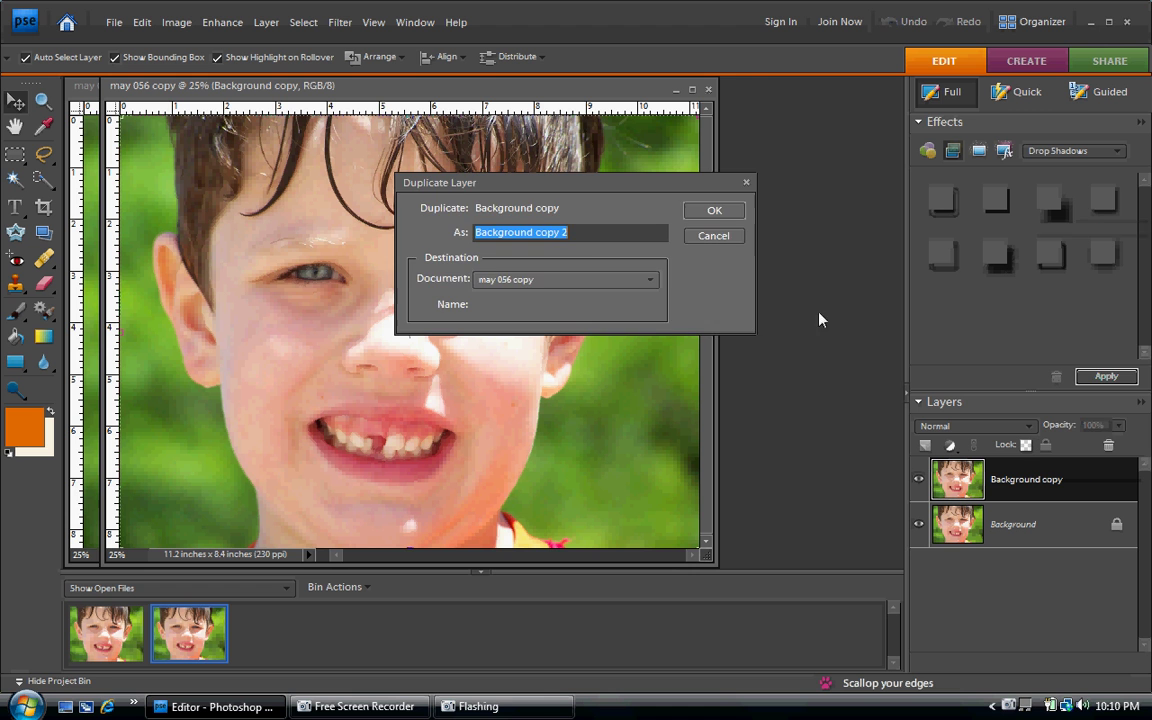
click(718, 214)
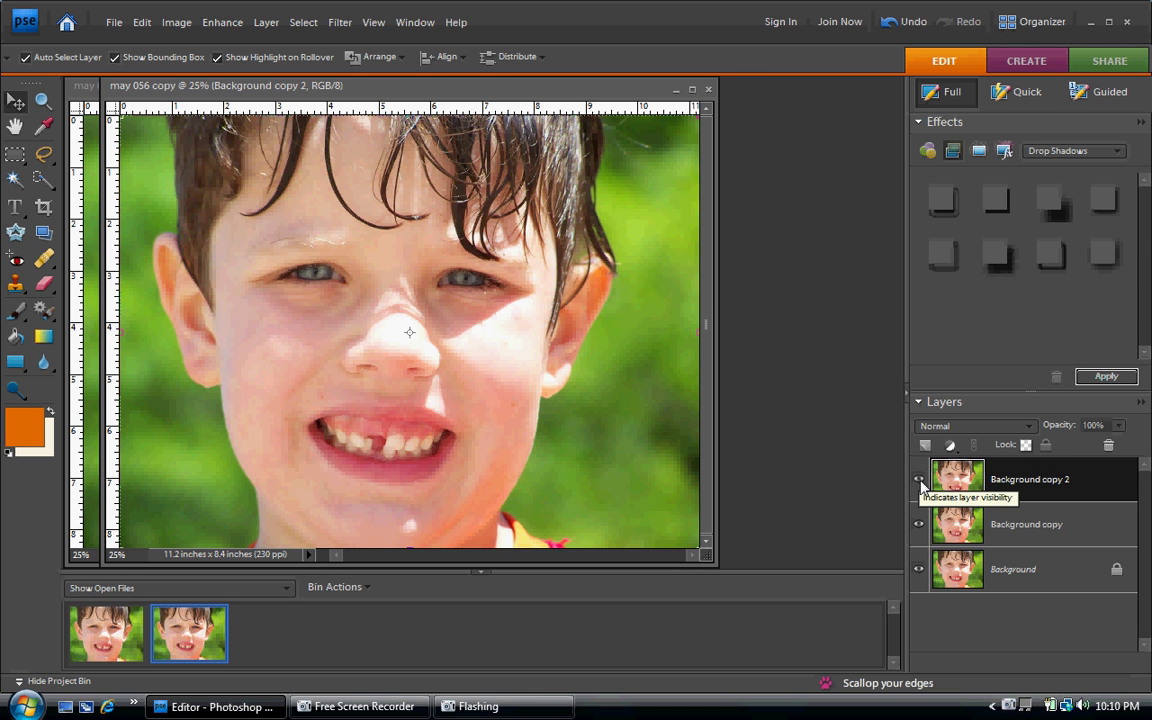
click(920, 483)
click(1013, 531)
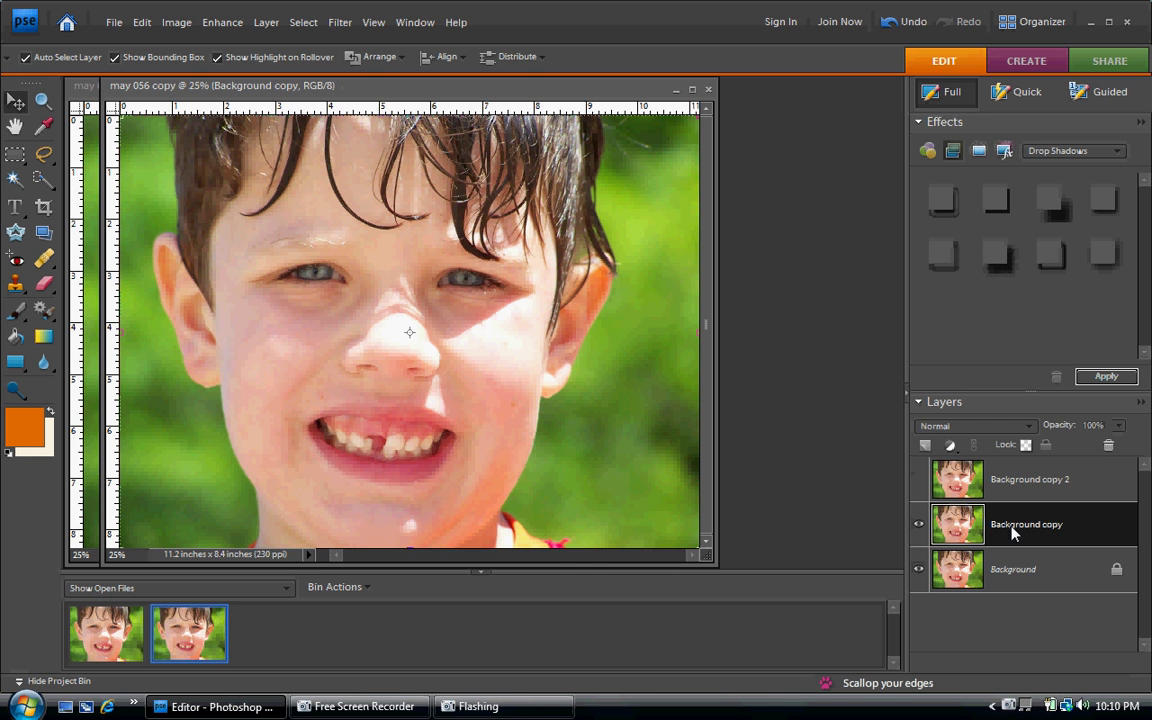
Try Overlay, Soft Light and Lighten on Background copy, settling on Multiply blending
click(1031, 427)
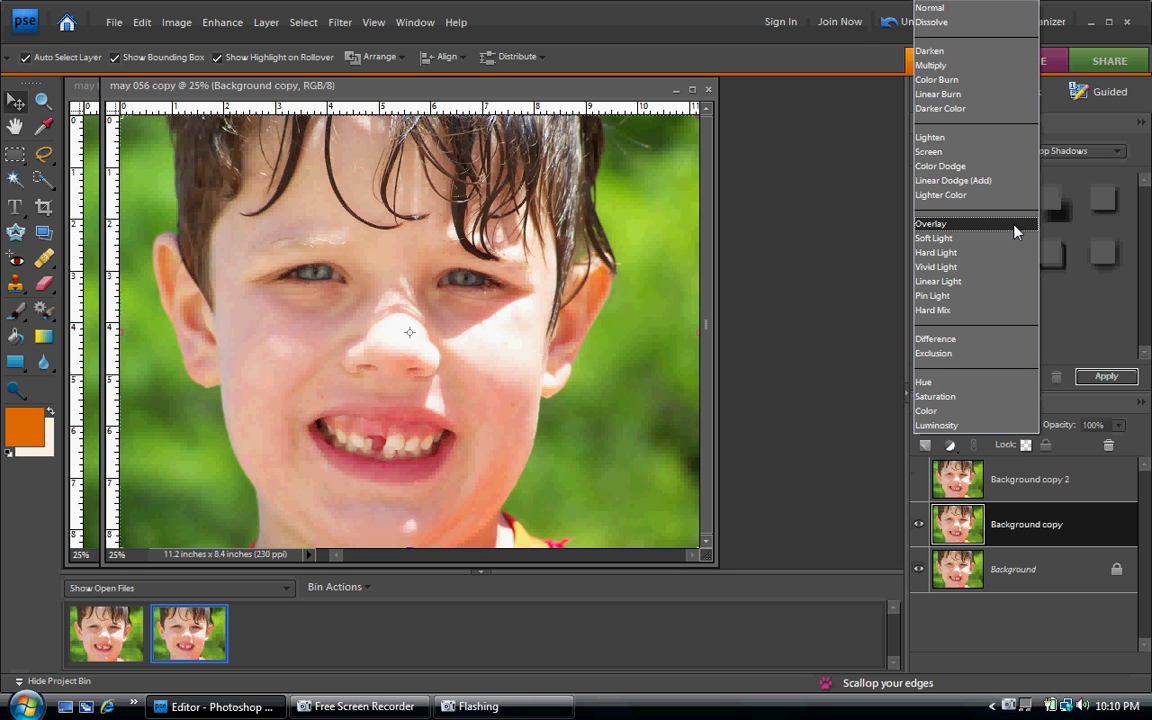
click(1015, 231)
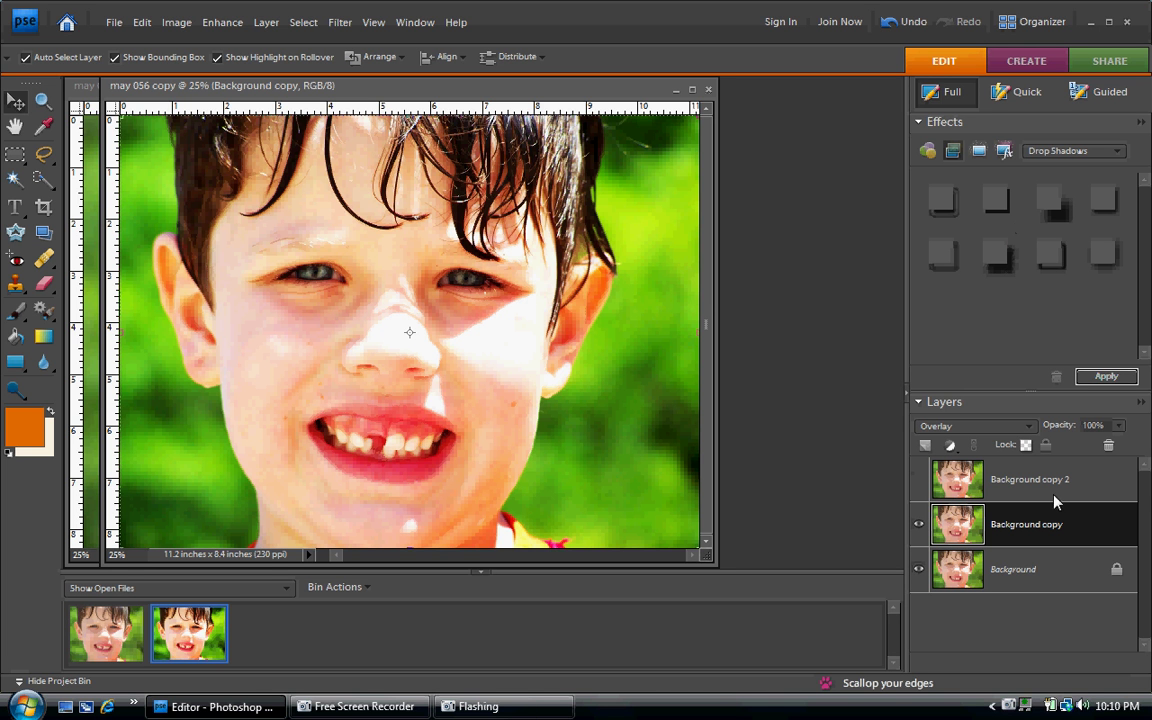
click(1030, 425)
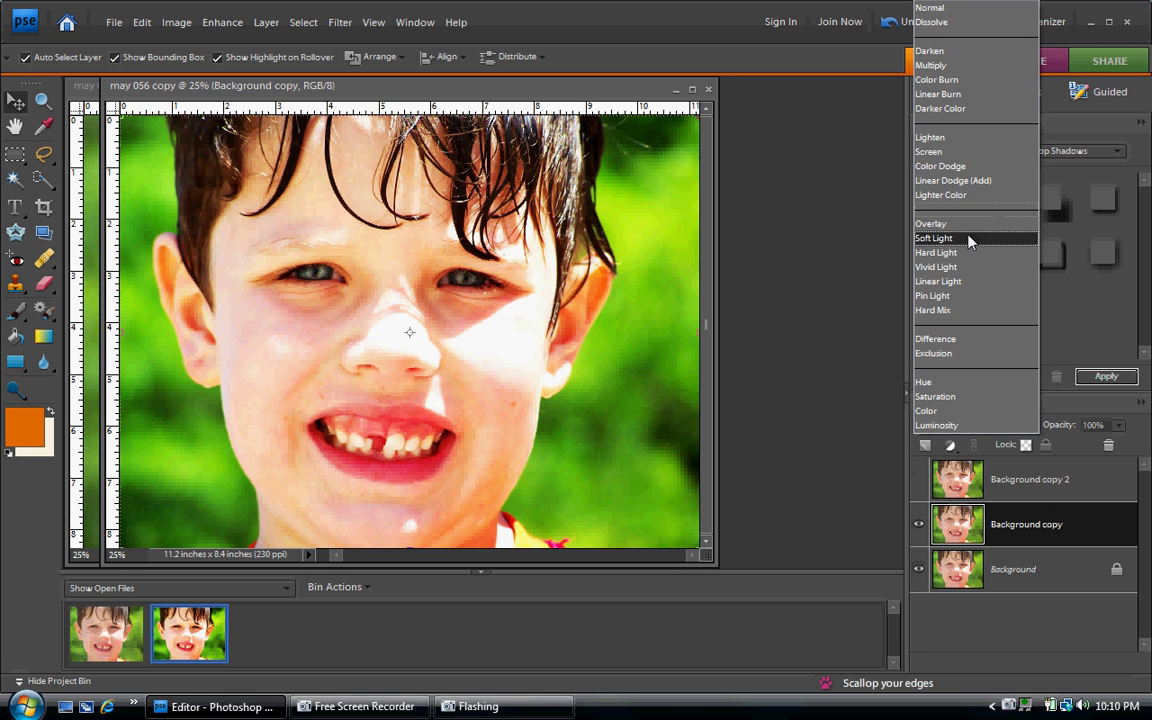
click(968, 240)
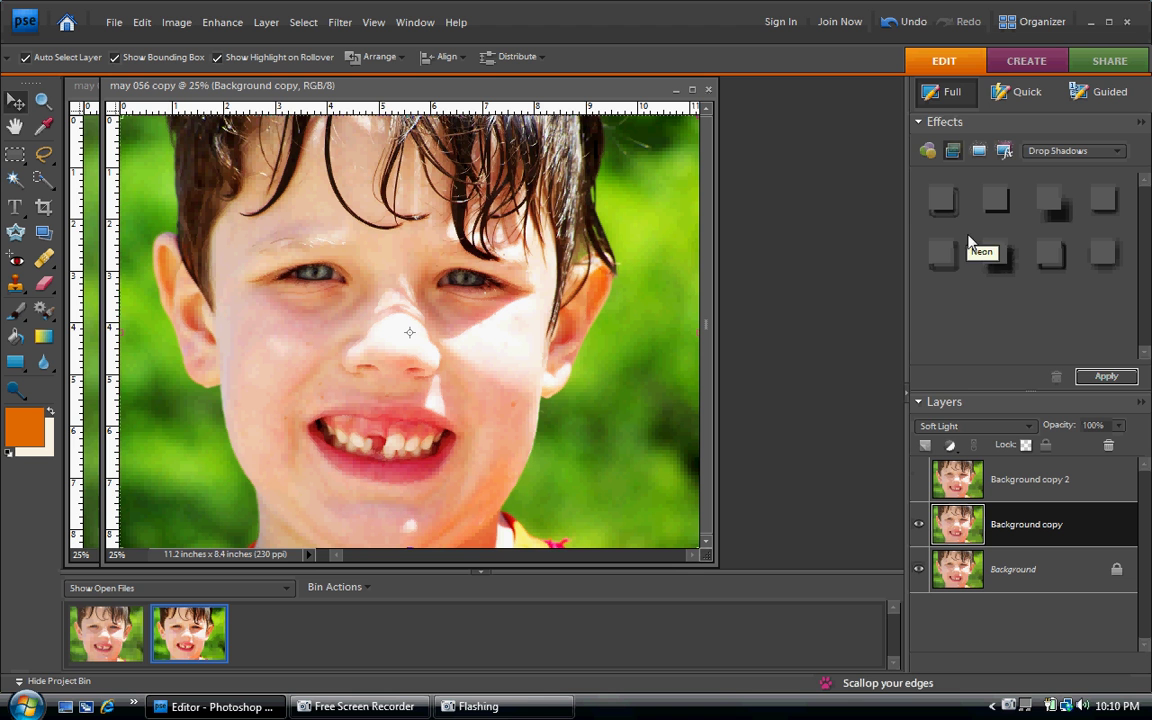
click(1028, 425)
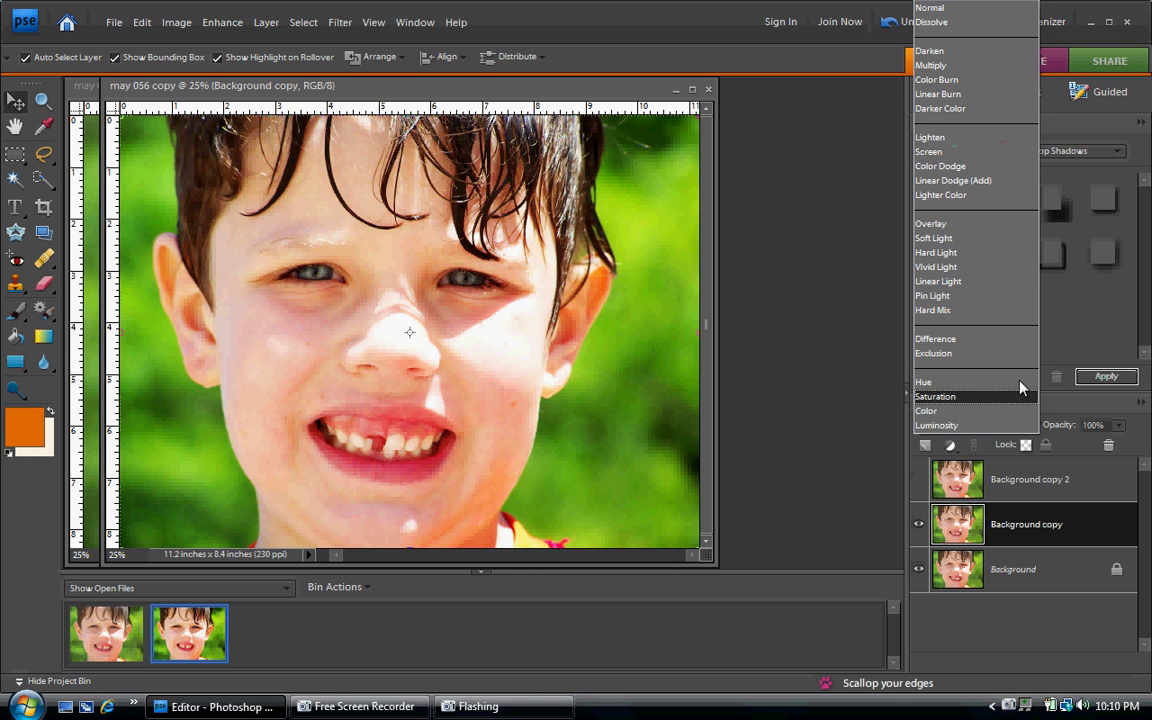
click(972, 137)
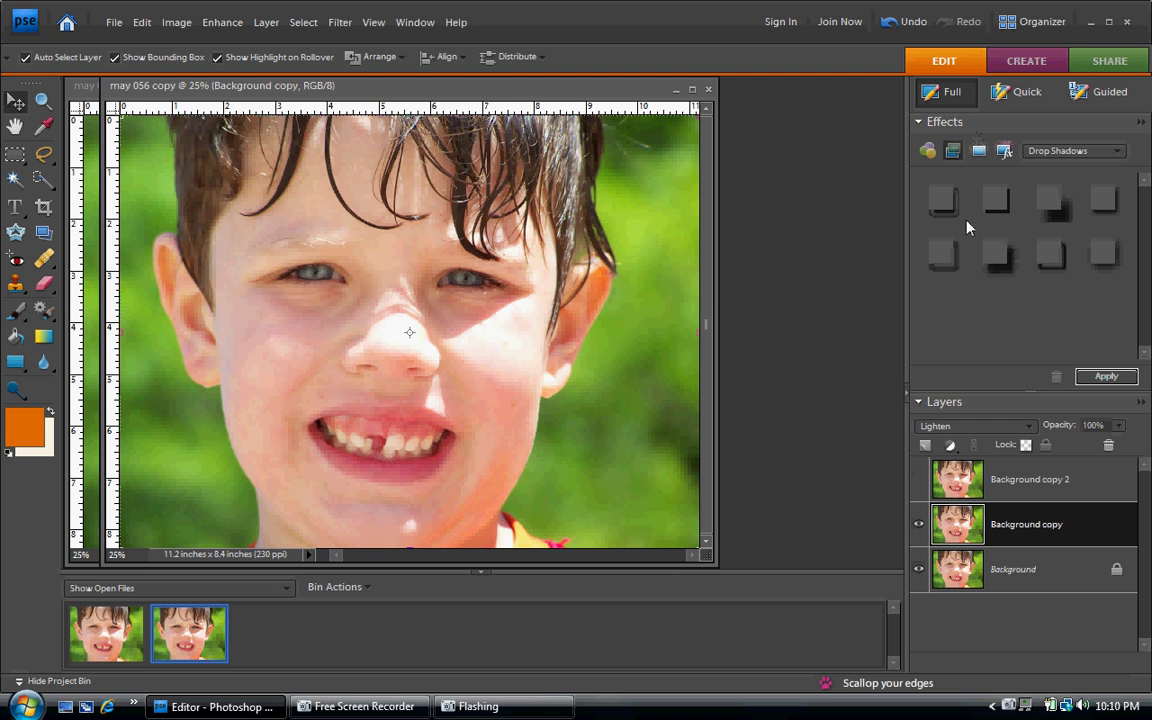
click(1032, 430)
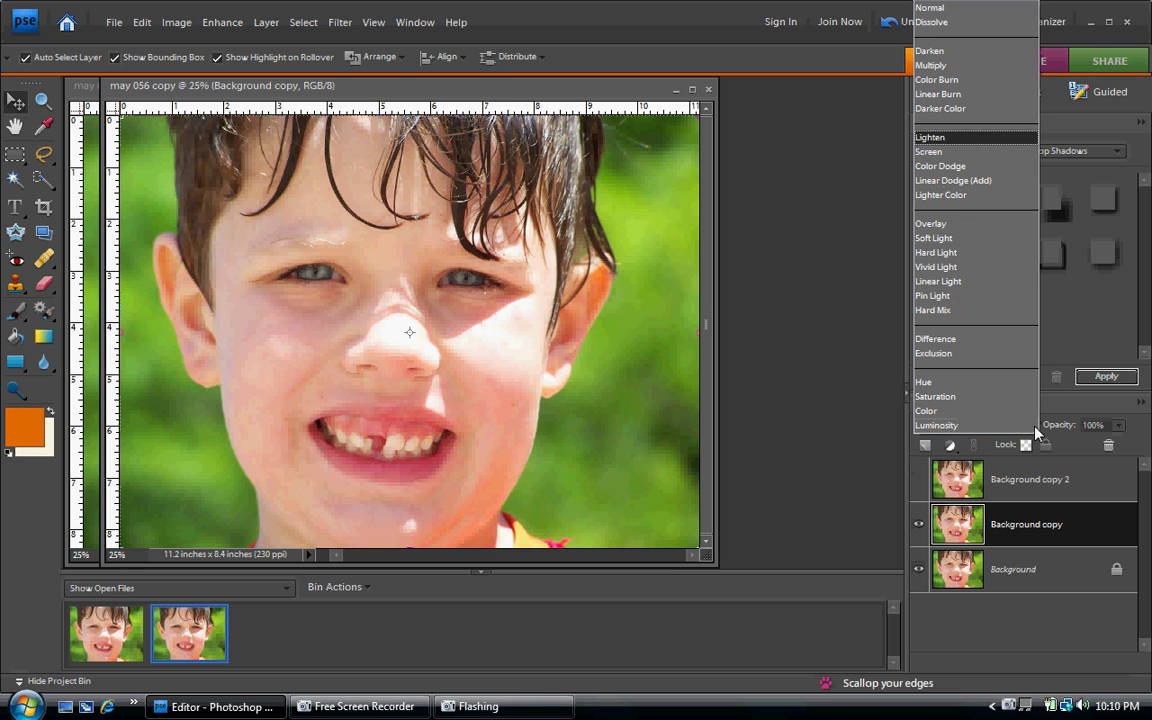
click(972, 65)
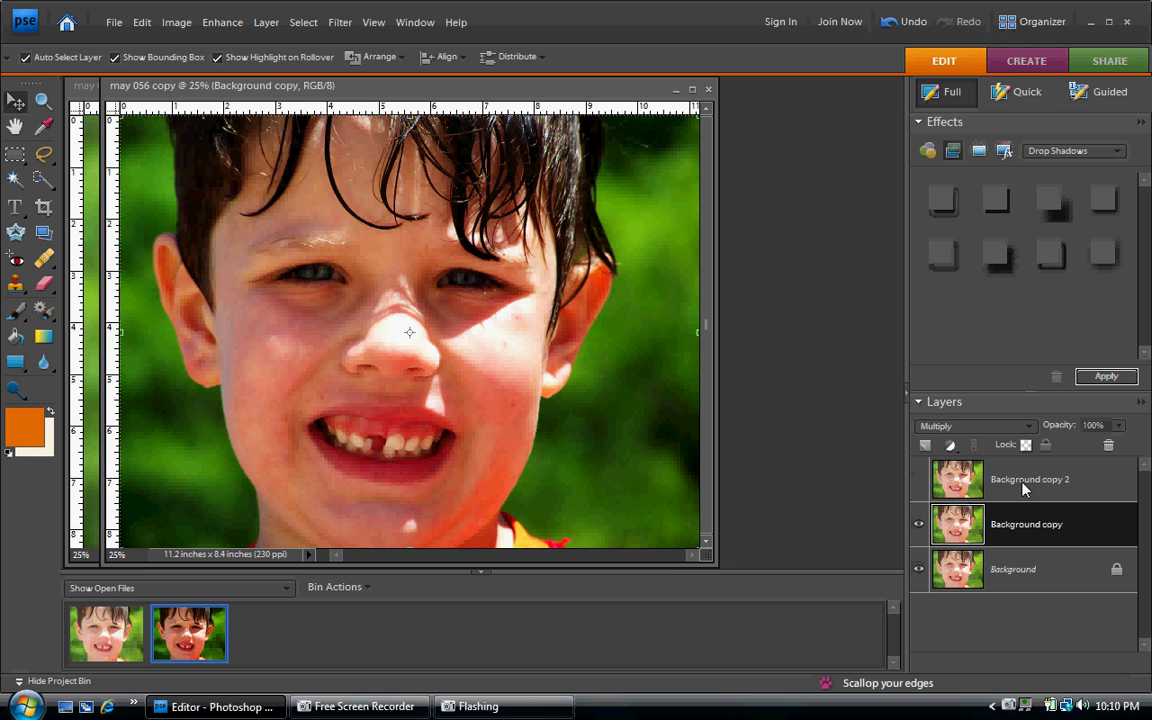
click(958, 484)
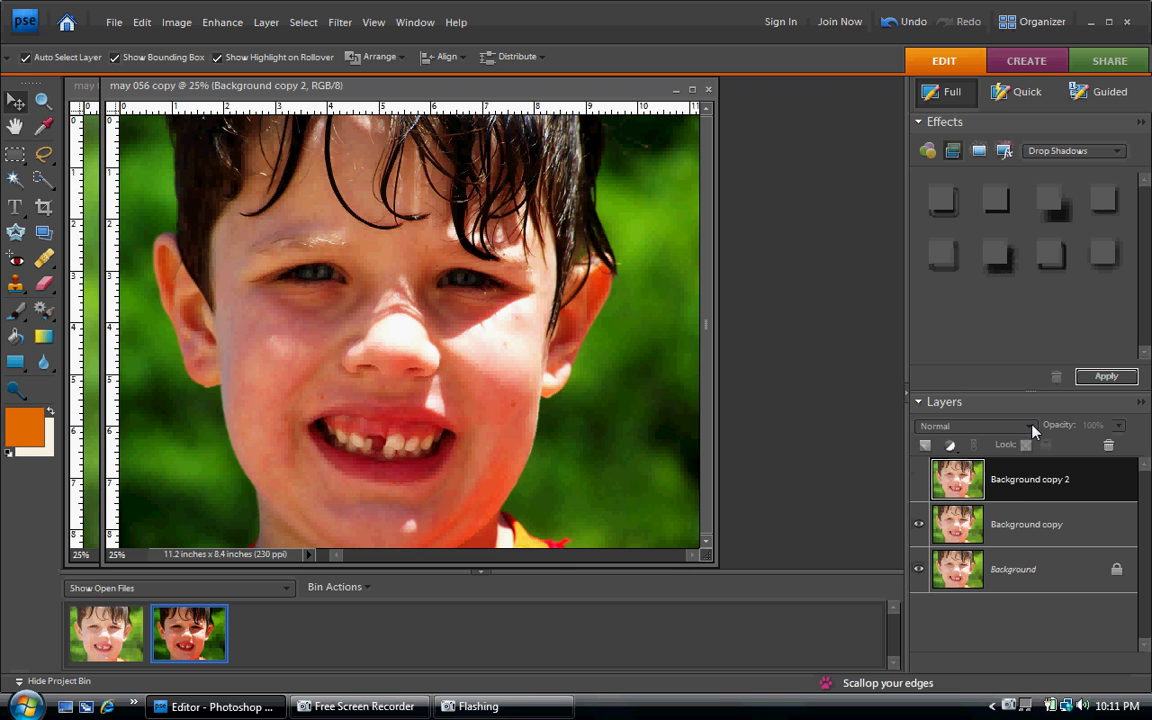
Make Background copy 2 visible and set its blend mode to Hard Light after trying Screen
click(918, 480)
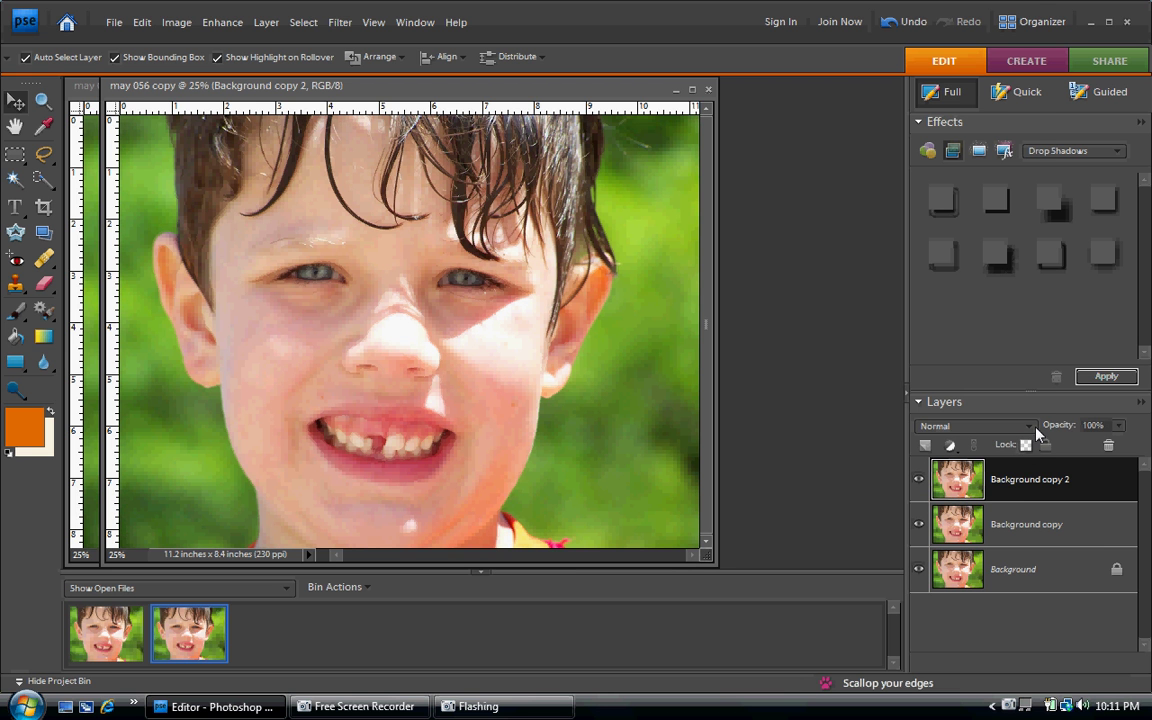
click(1035, 430)
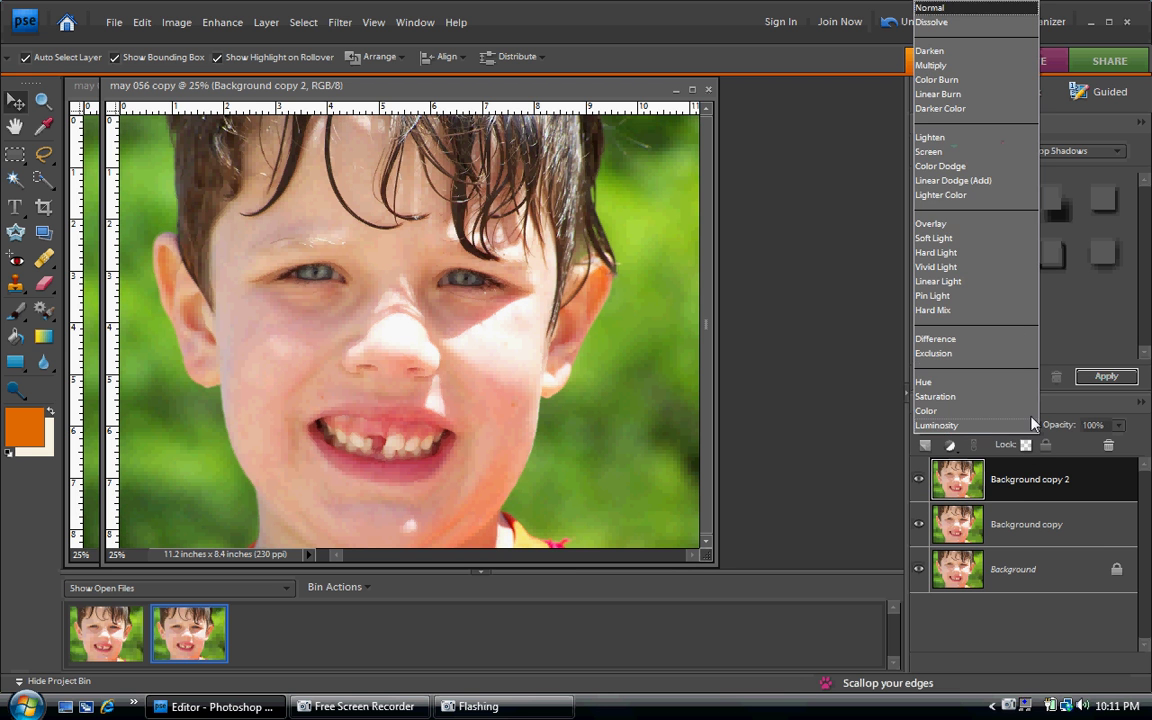
click(977, 153)
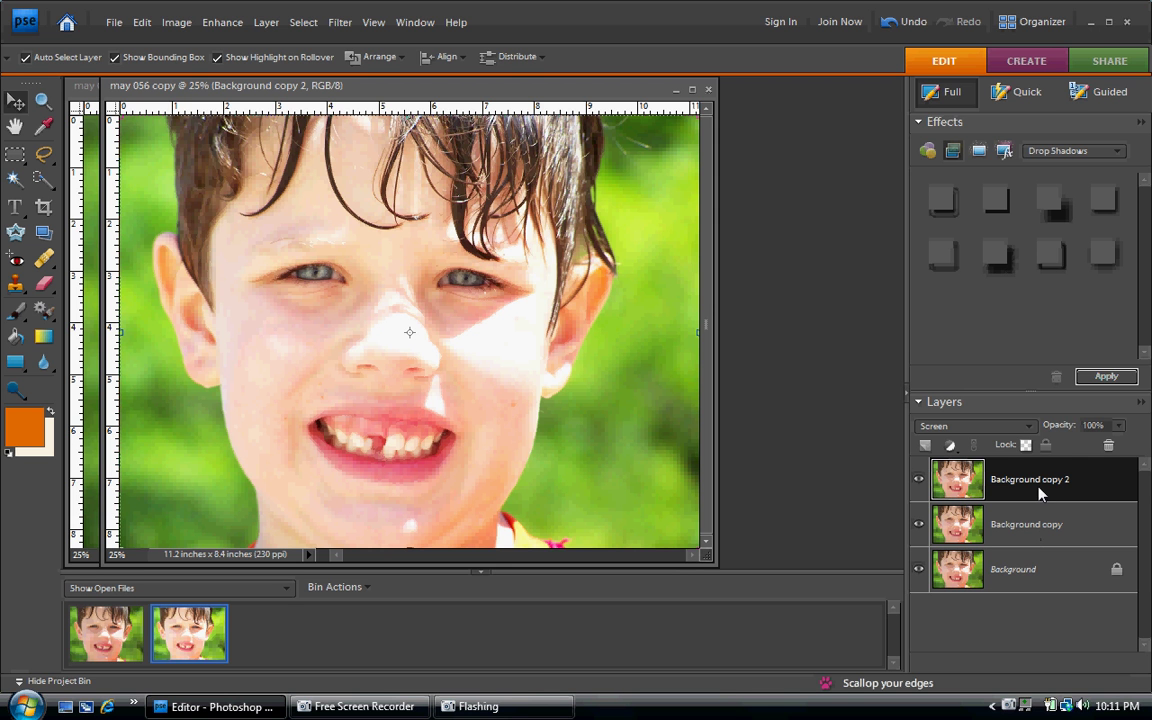
click(1034, 430)
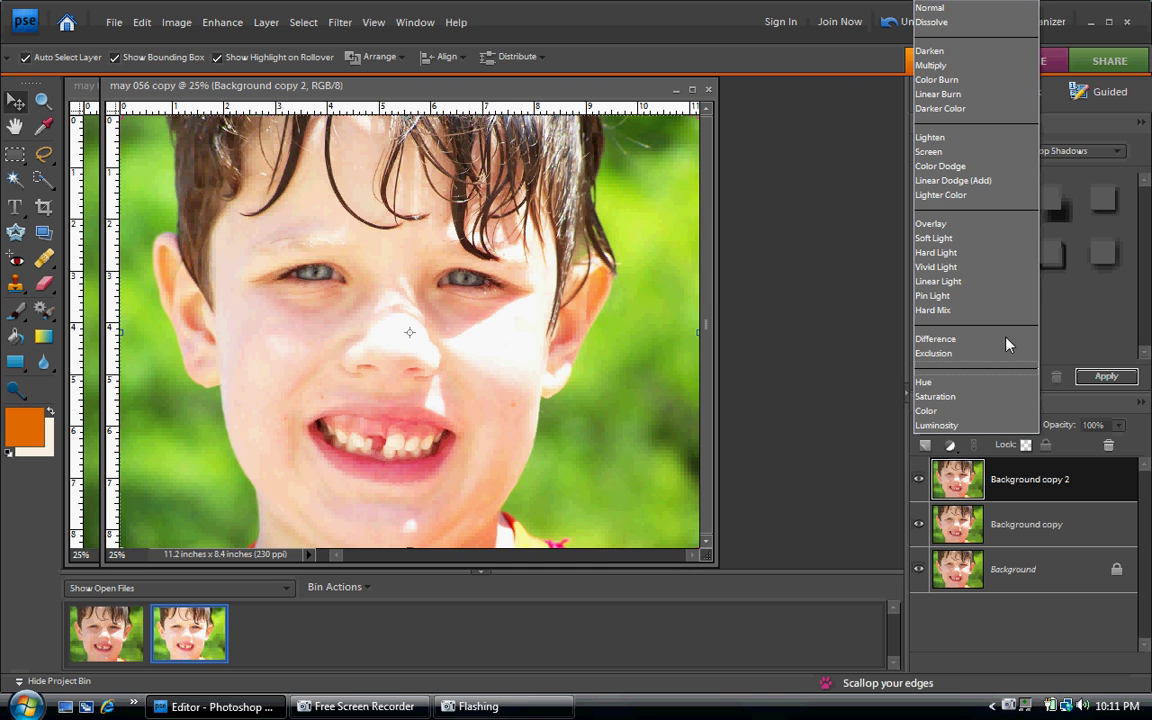
click(1000, 257)
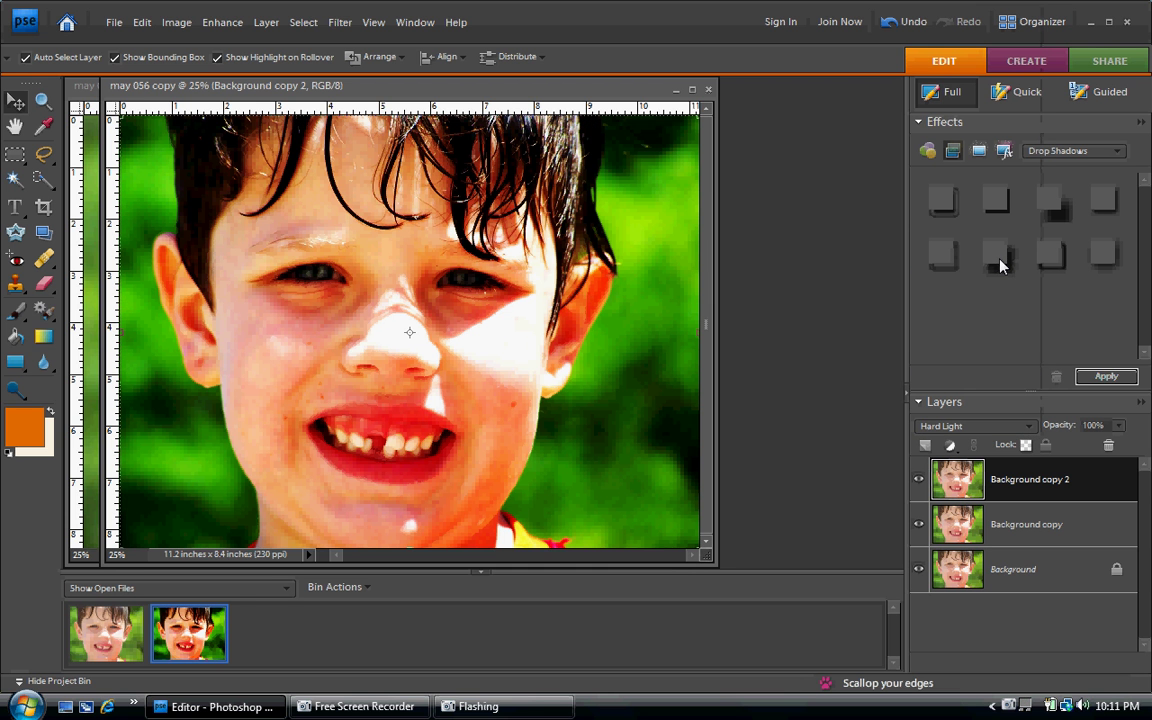